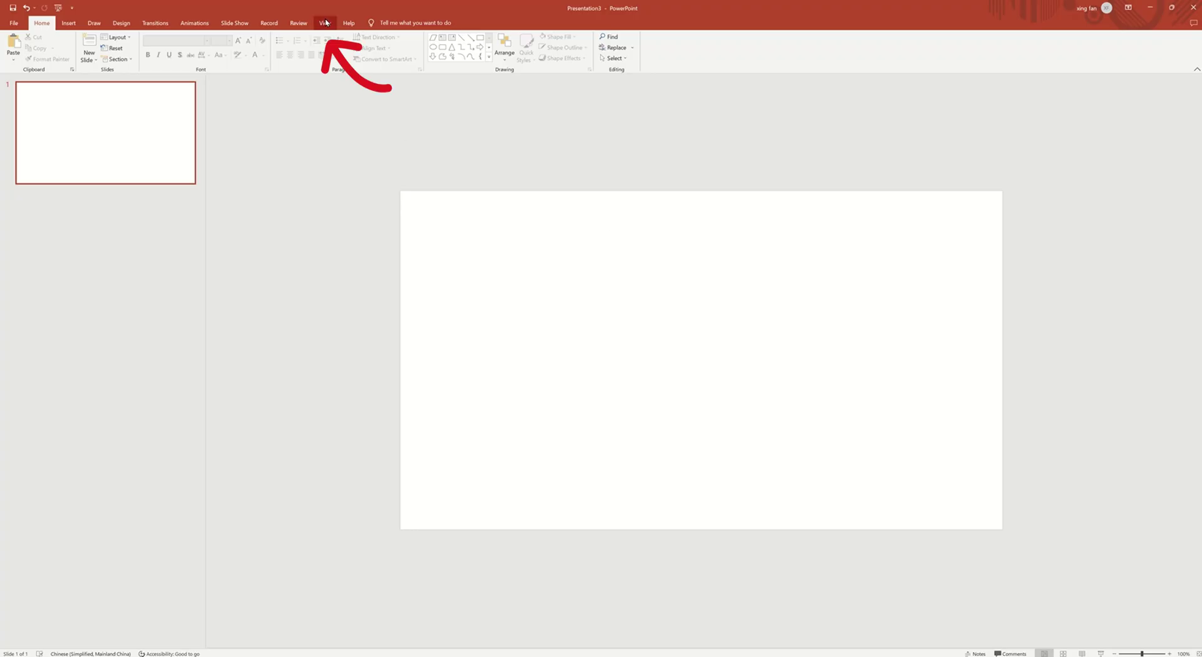
Step: Turn on guides and position them on the left, right, top and bottom slide edges
click(325, 22)
click(189, 58)
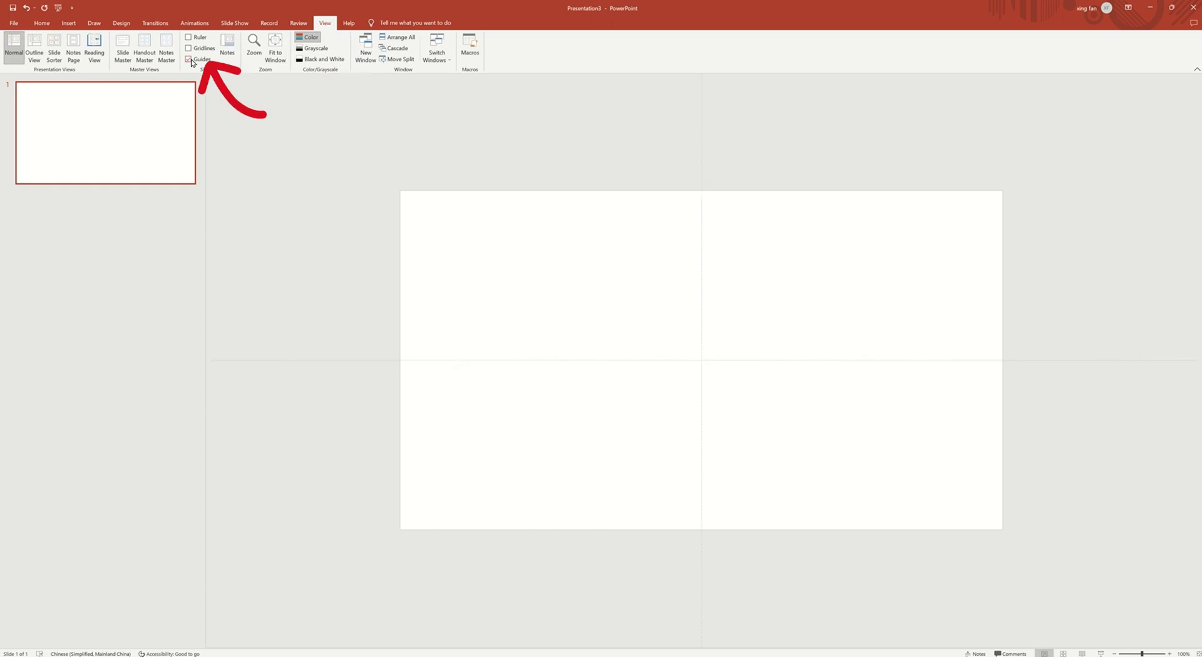
drag(701, 241, 1003, 256)
drag(701, 258, 401, 259)
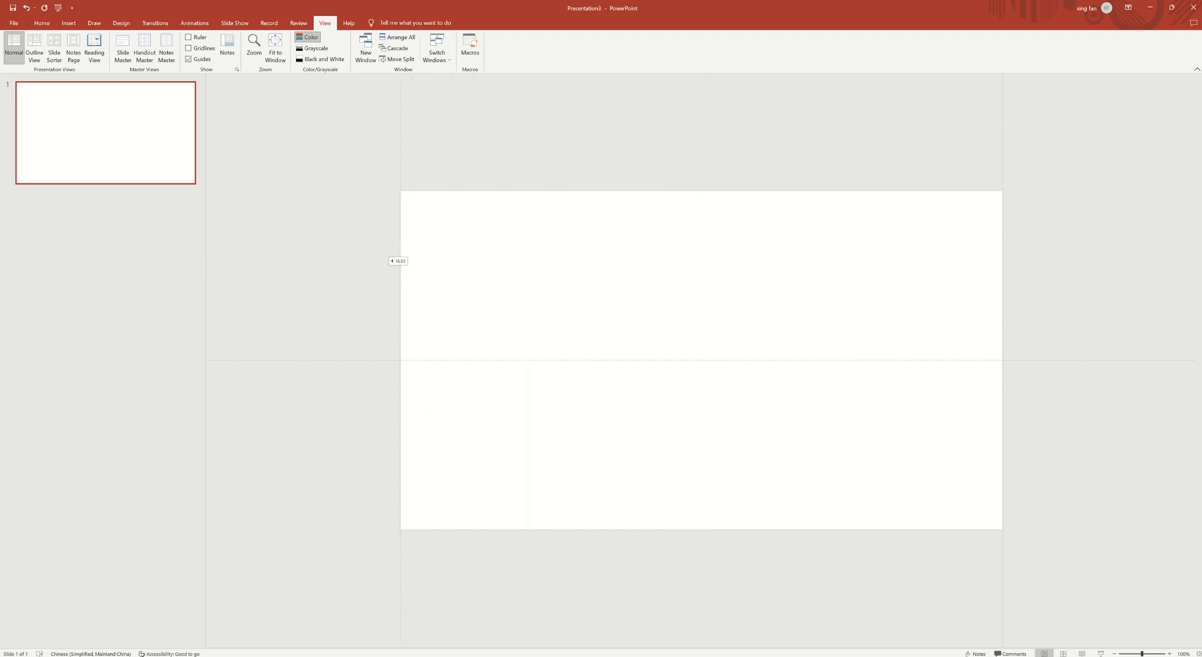
drag(603, 361, 607, 192)
drag(606, 360, 595, 529)
Step: Paste the landscape picture twice, align the copy, and enlarge it slightly past every slide edge
key(ctrl+v)
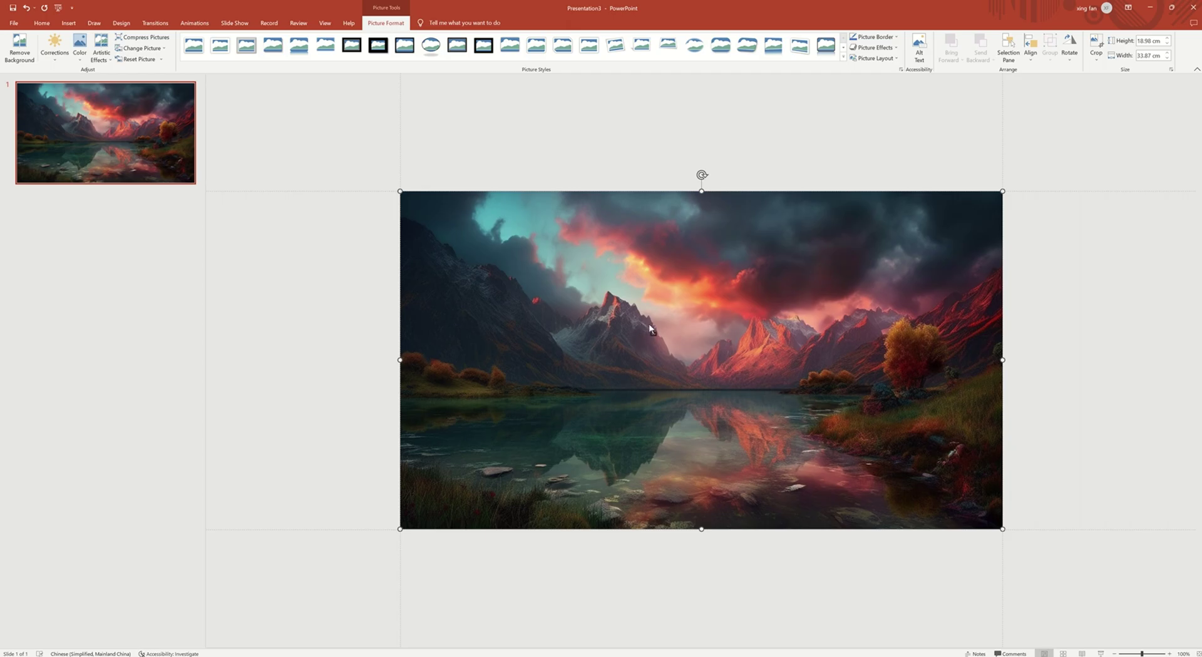
key(ctrl+v)
drag(641, 326, 634, 319)
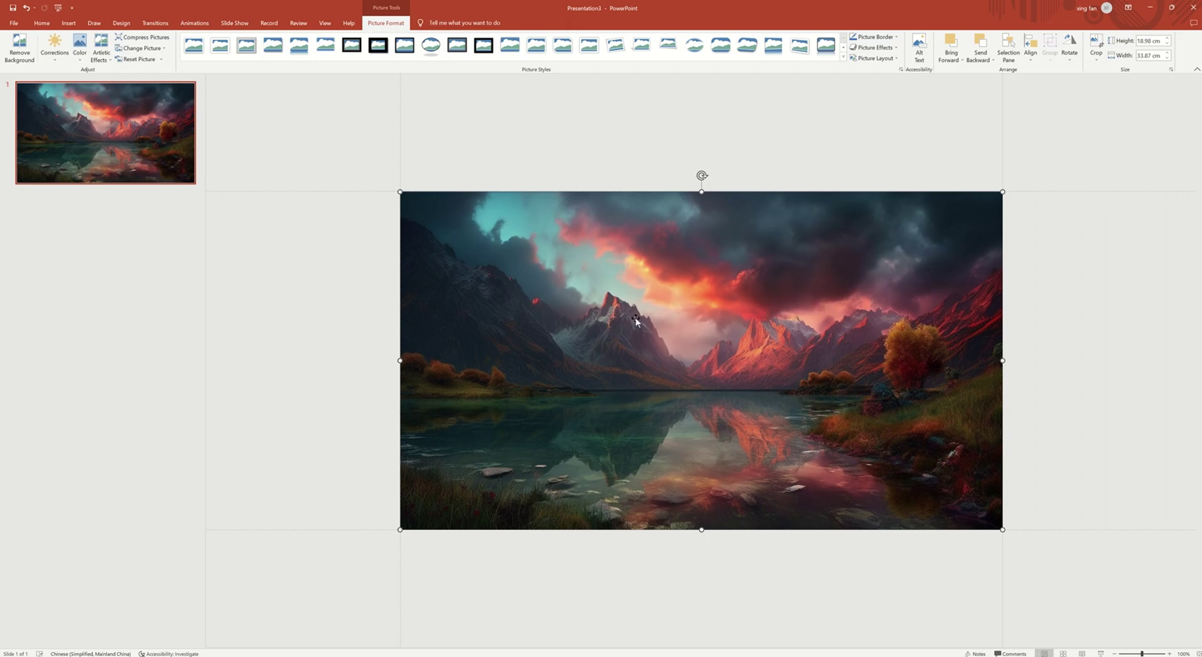
drag(401, 191, 381, 171)
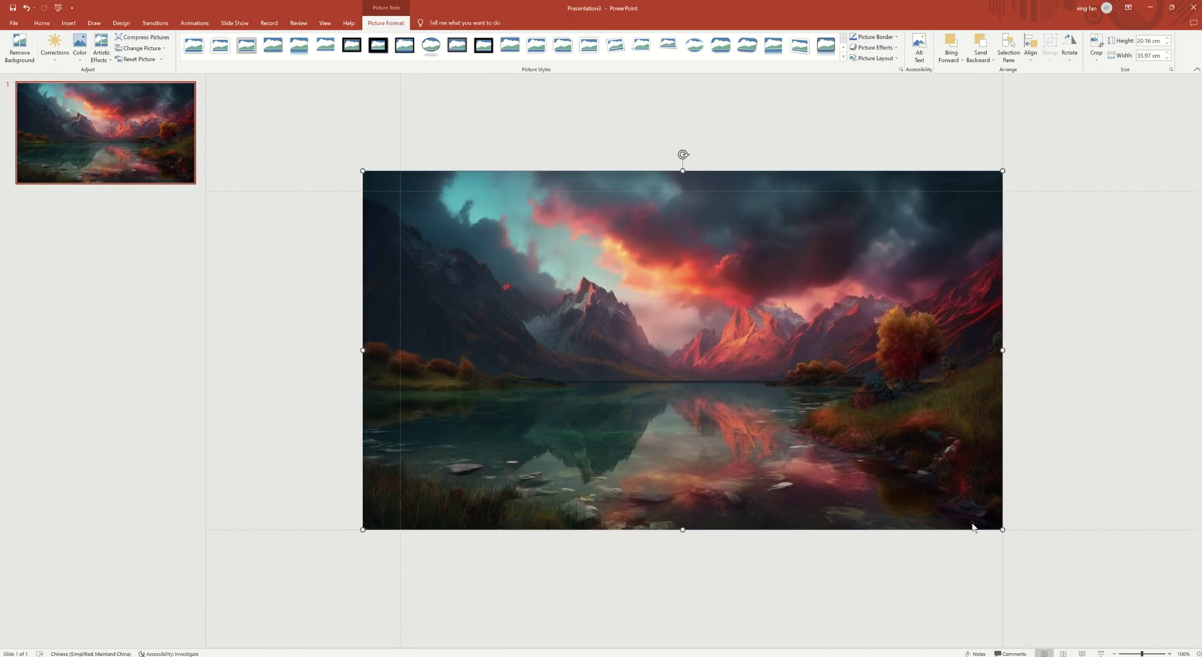
mouse_move(1002, 529)
mouse_down()
mouse_move(1051, 555)
mouse_move(1039, 552)
mouse_up()
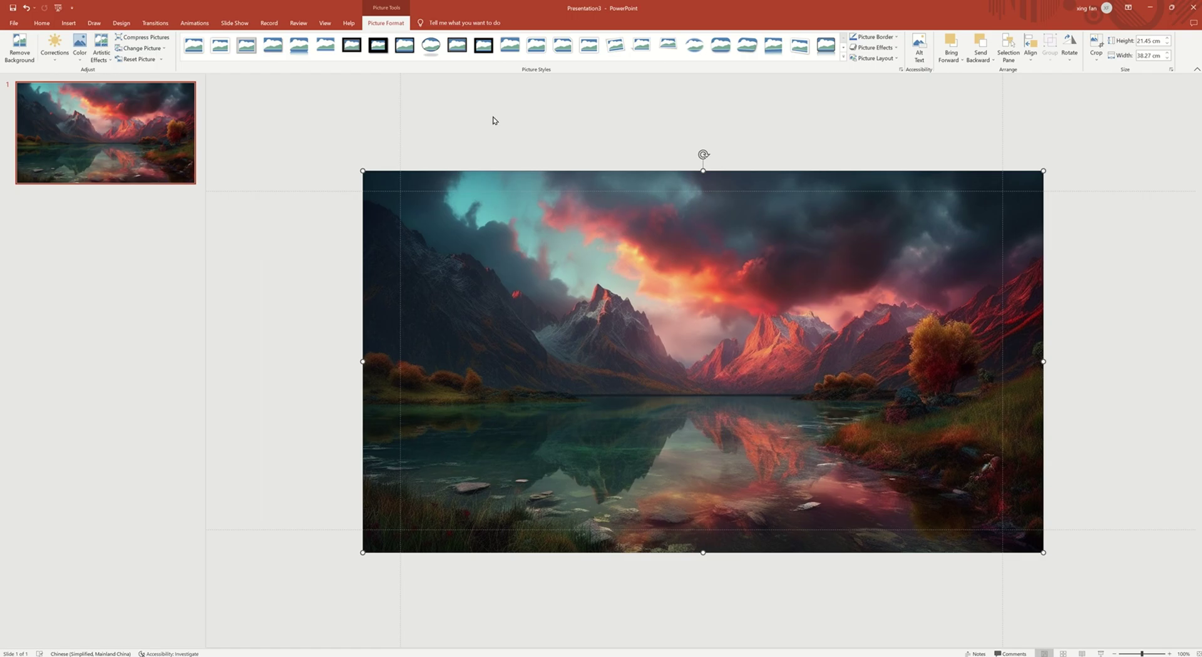
Step: Draw a tall parallelogram shape across the landscape picture
click(69, 23)
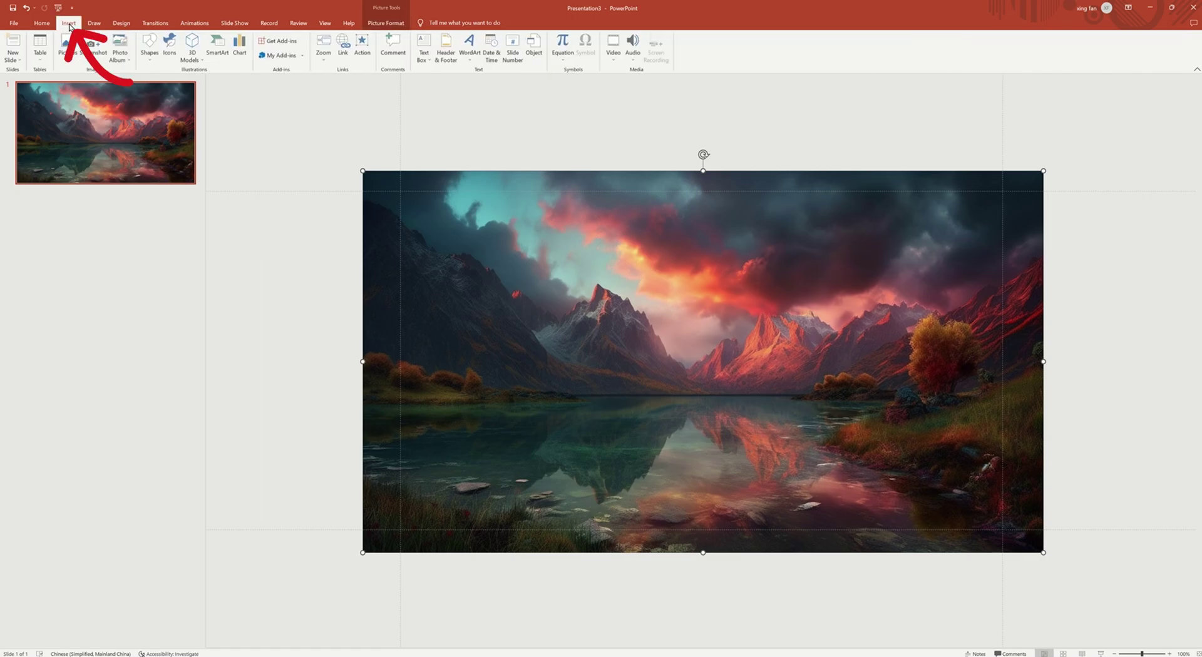
click(143, 58)
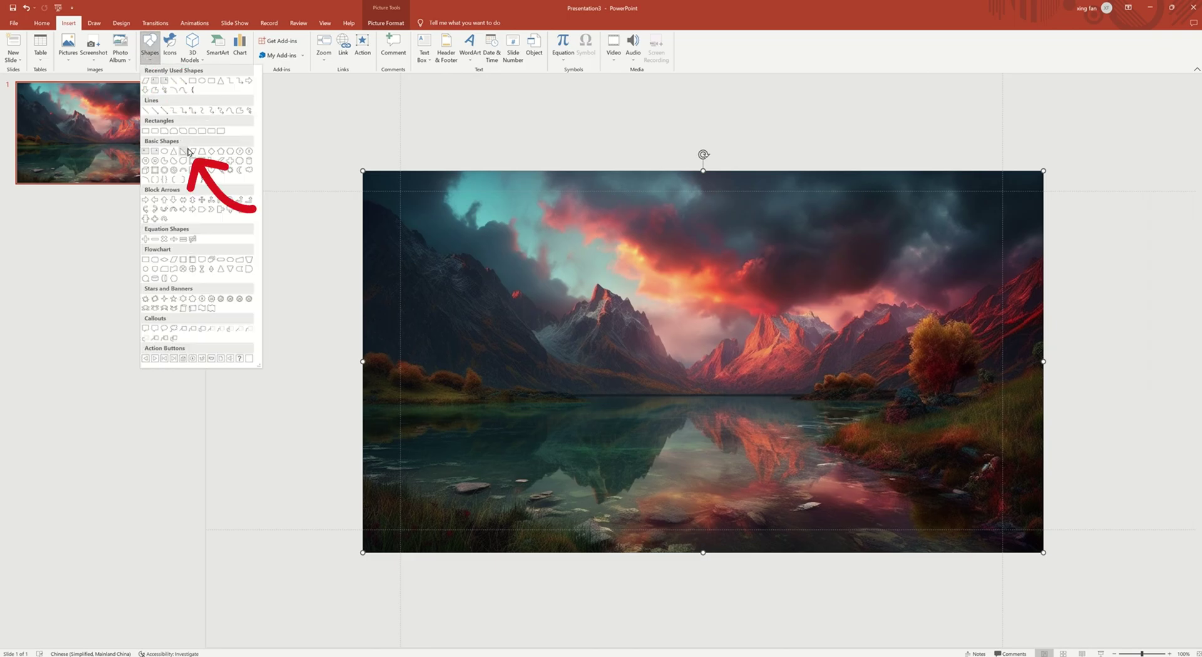
click(148, 155)
mouse_move(761, 148)
mouse_down()
mouse_move(623, 579)
mouse_move(584, 575)
mouse_up()
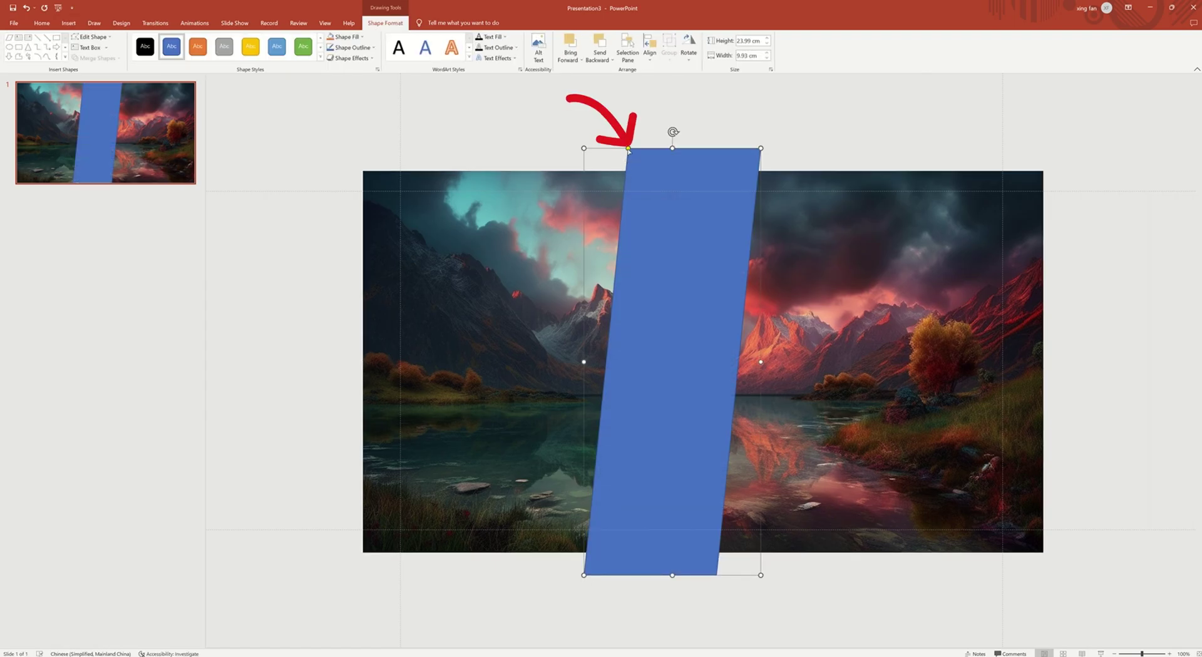
Step: Increase the parallelogram's slant, widen it, and shift it past the picture's right edge
drag(634, 154, 692, 195)
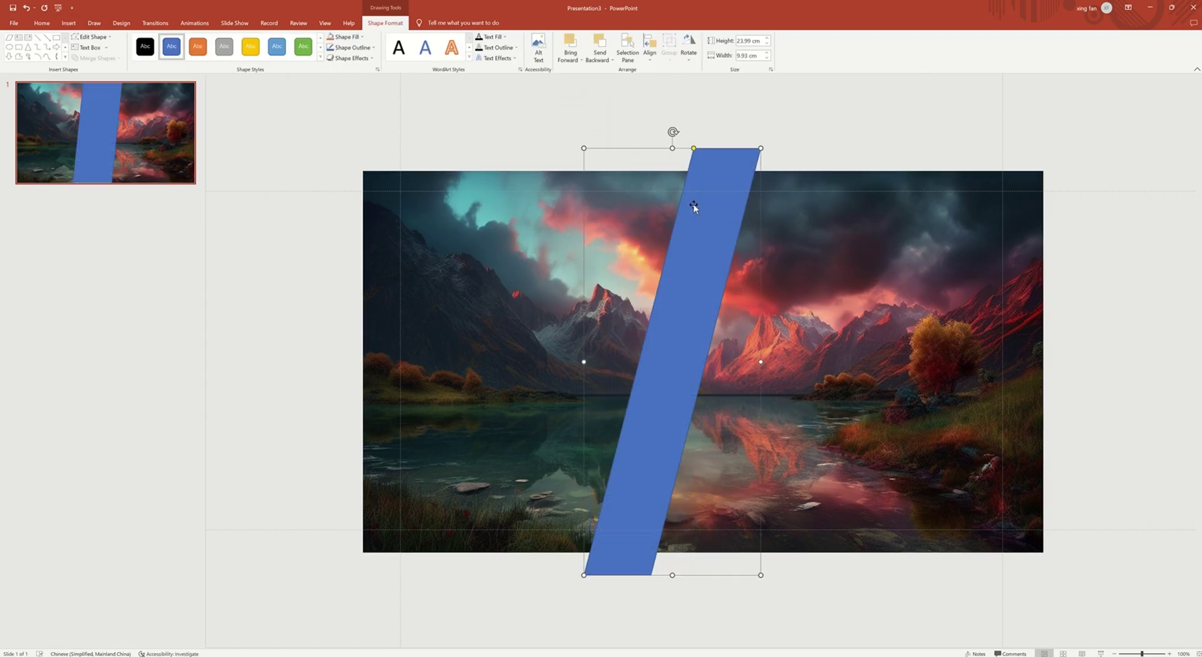
drag(759, 363, 1194, 357)
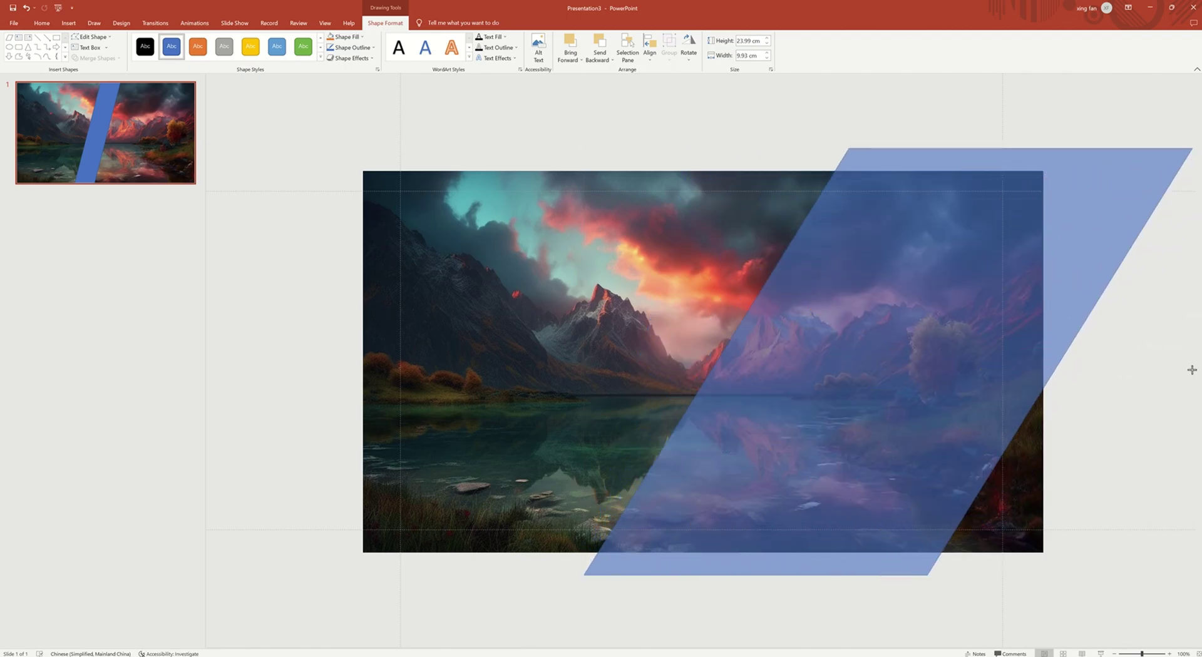
drag(1195, 357, 1172, 366)
mouse_move(872, 354)
mouse_down()
mouse_move(970, 362)
mouse_move(822, 358)
mouse_up()
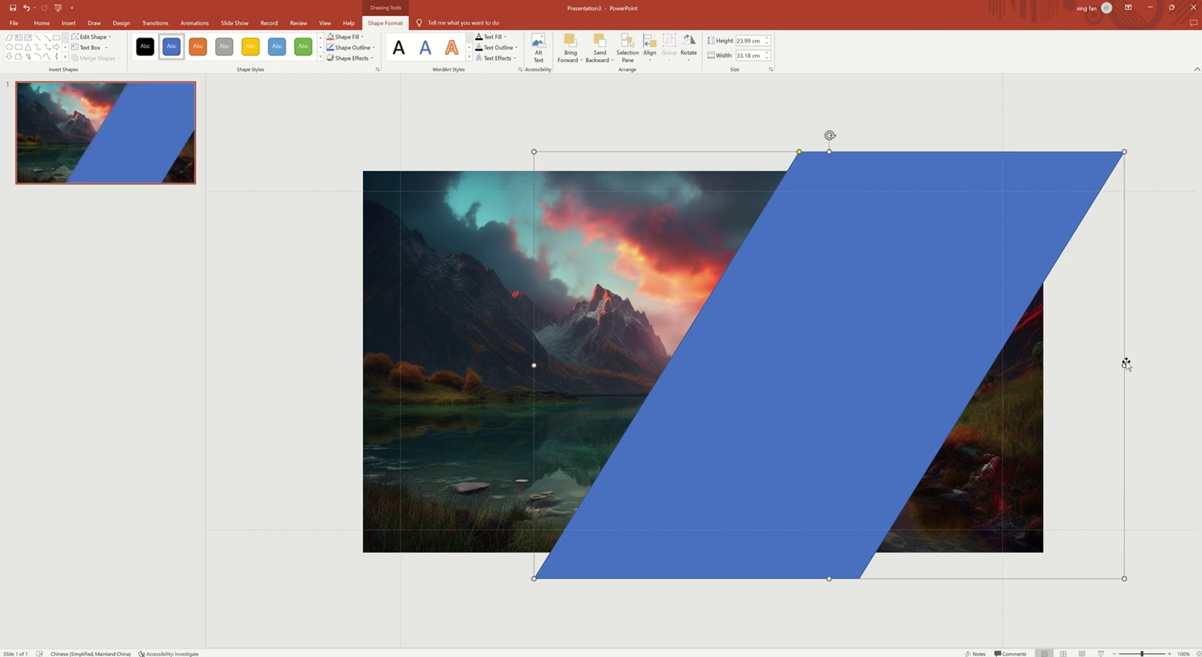
drag(1125, 365, 1177, 372)
drag(925, 369, 1059, 372)
ctrl+scroll(847, 408, down, 3)
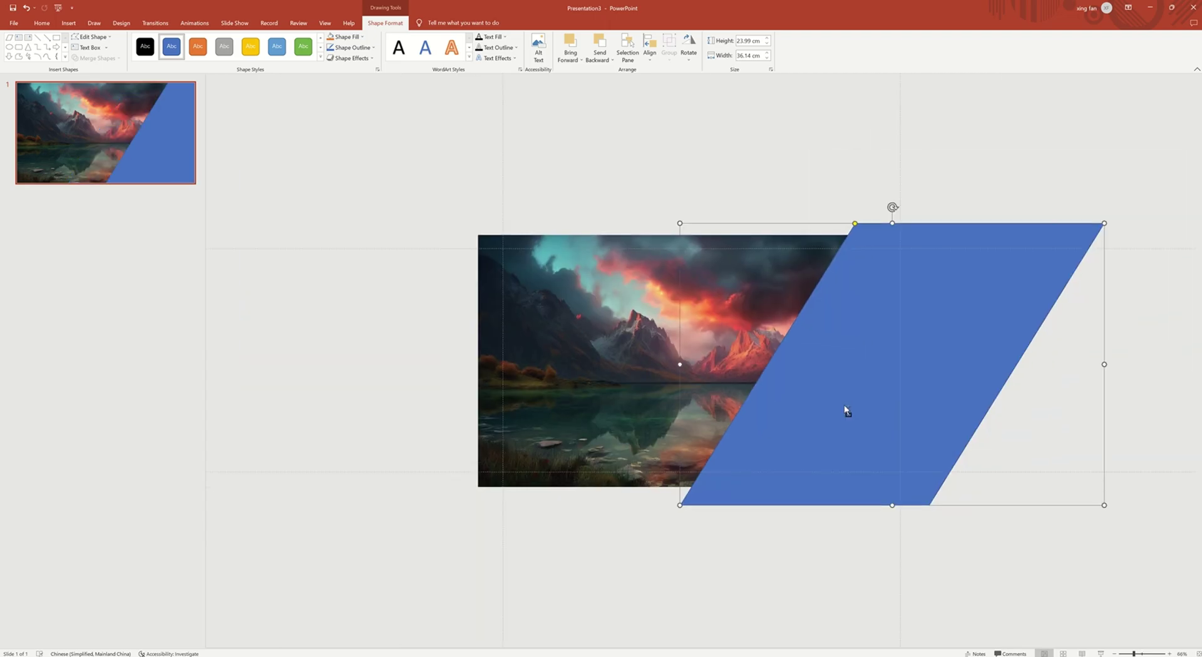
Step: Duplicate the picture and parallelogram, then Subtract the shape from the copied picture
shift+click(584, 324)
drag(584, 325, 528, 397)
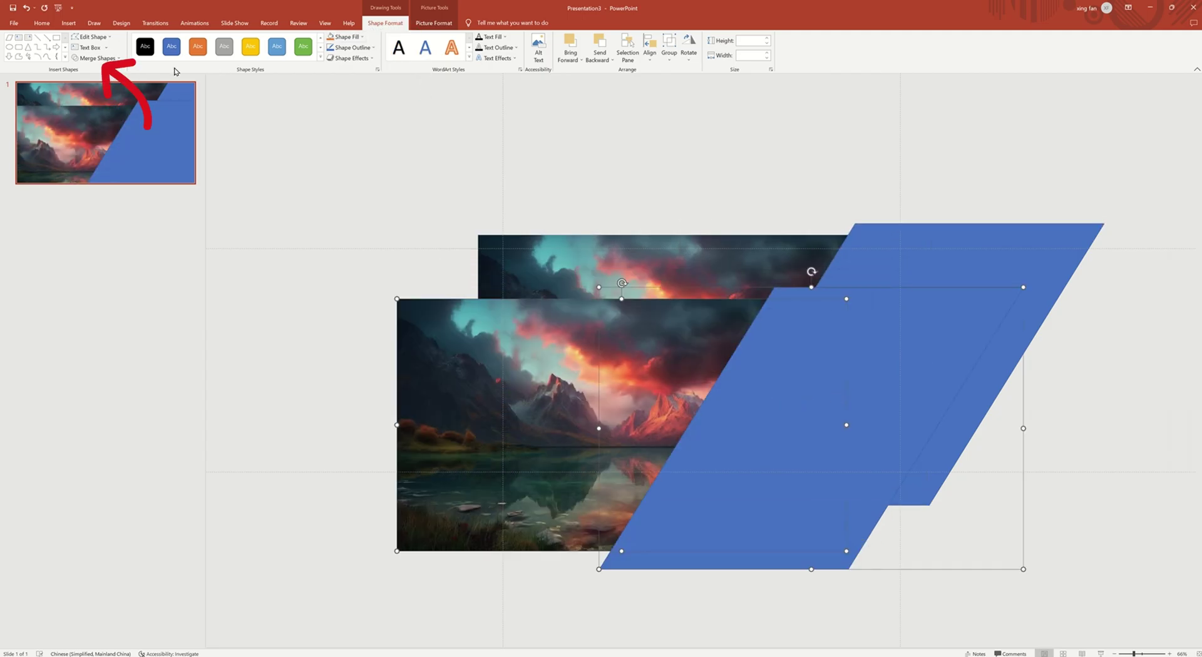
click(97, 58)
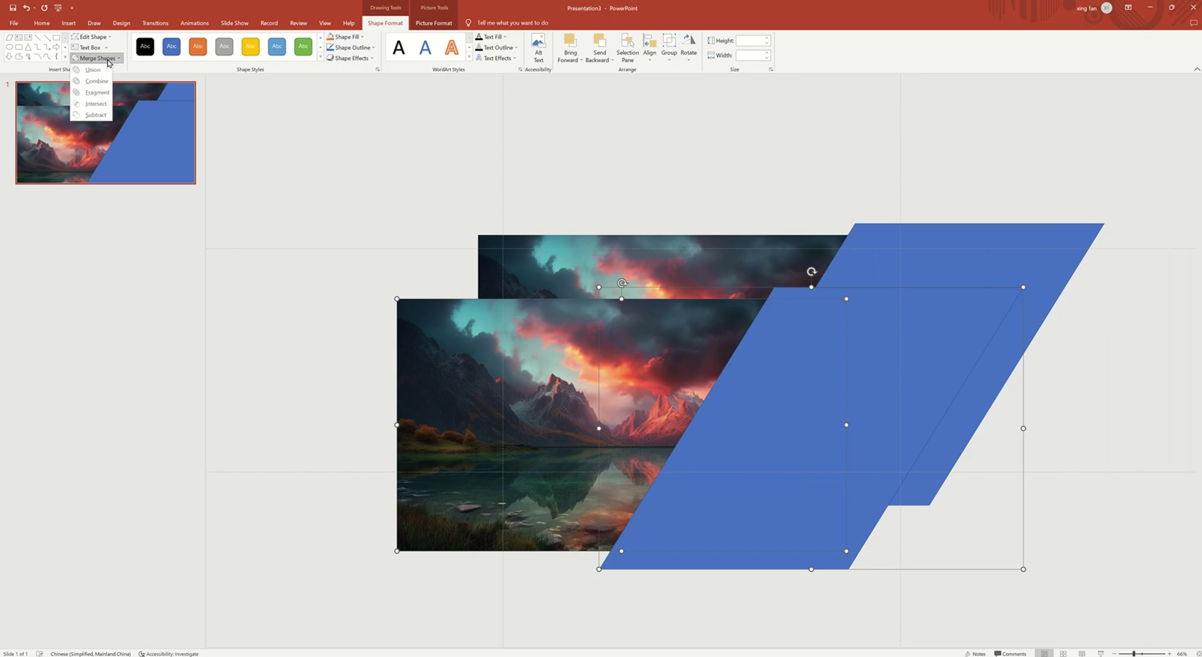
click(92, 114)
Step: Intersect the original picture with the blue parallelogram to make the slanted picture piece
click(689, 263)
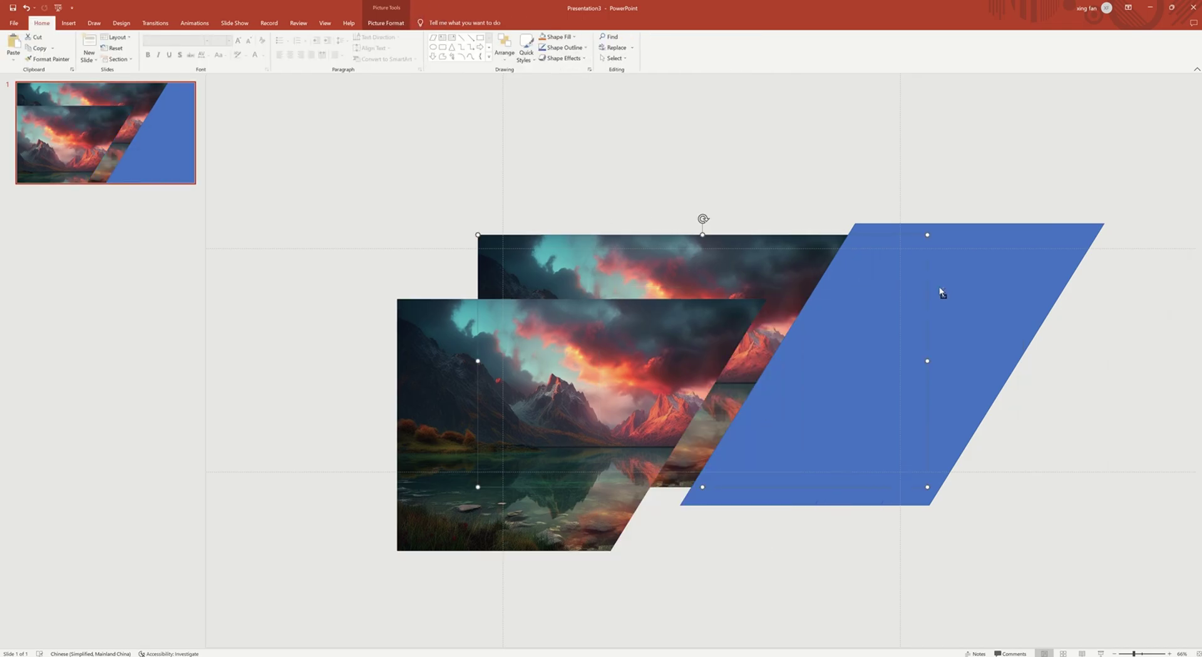
shift+click(958, 286)
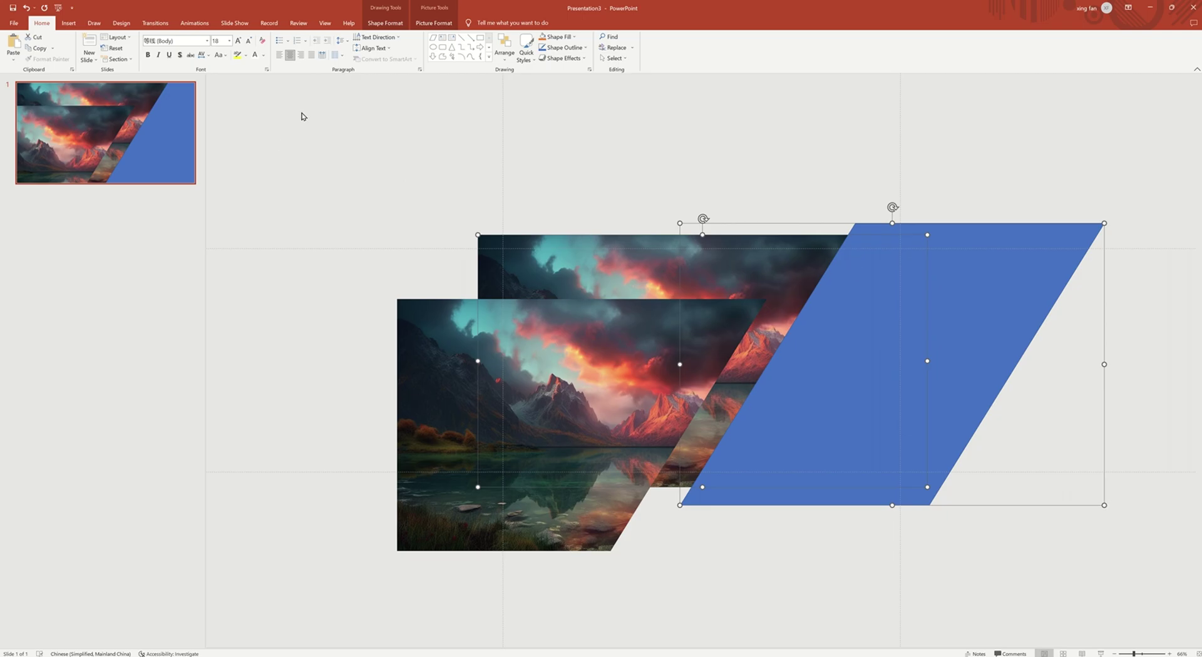
click(385, 23)
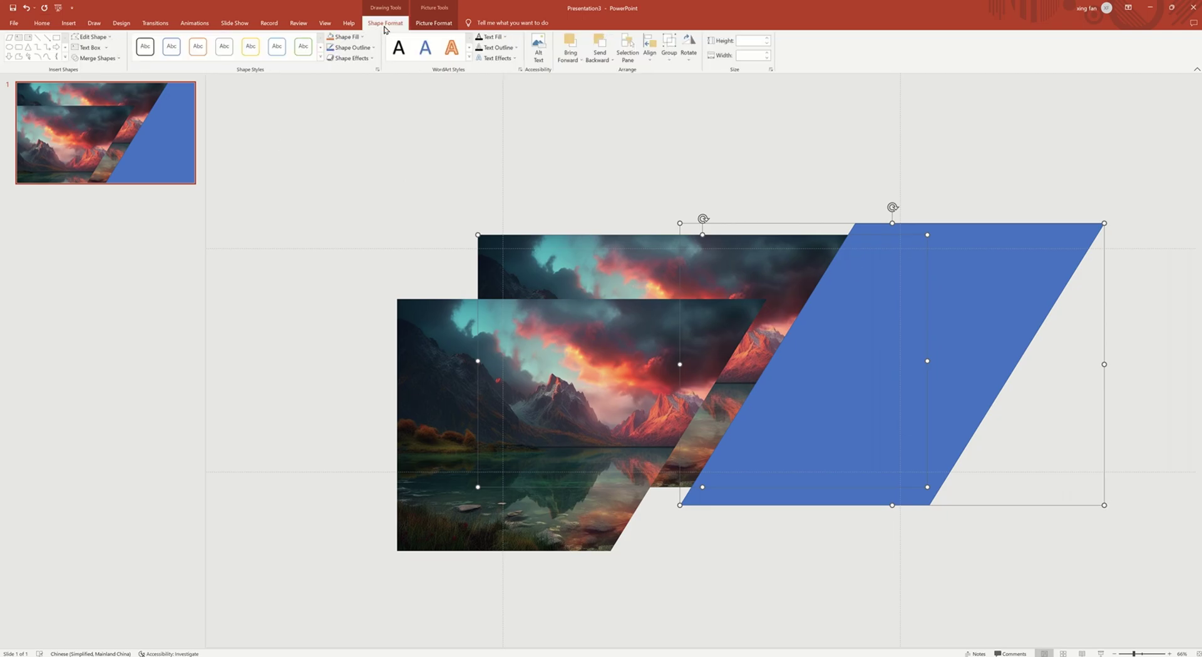
click(103, 60)
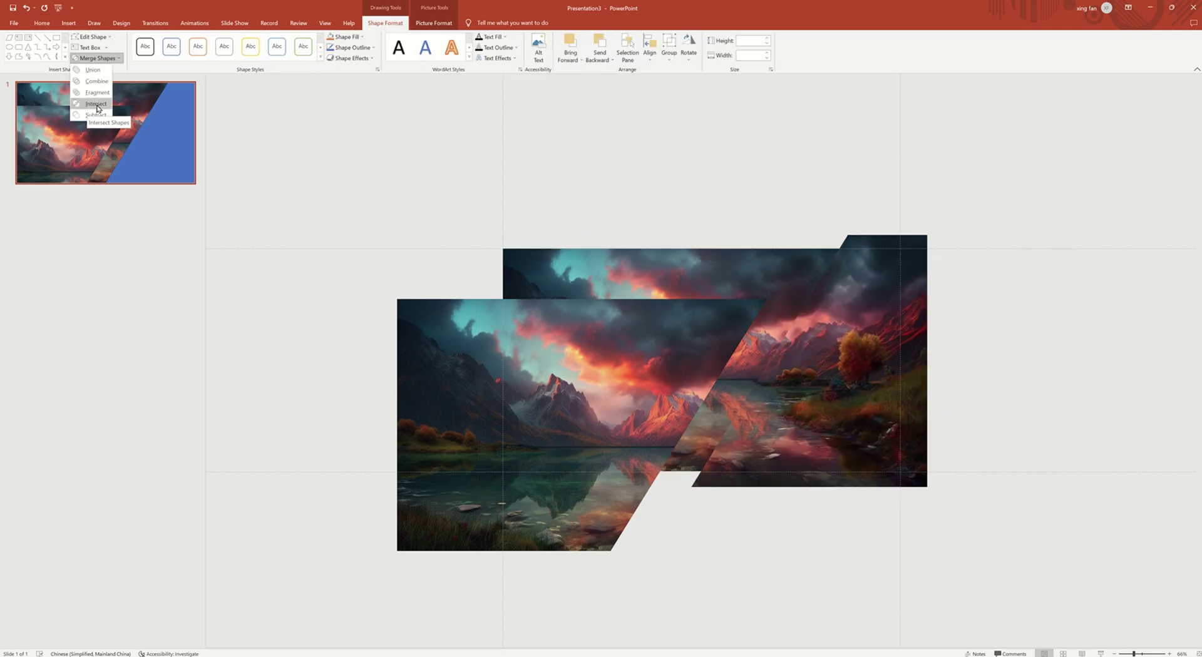
click(97, 104)
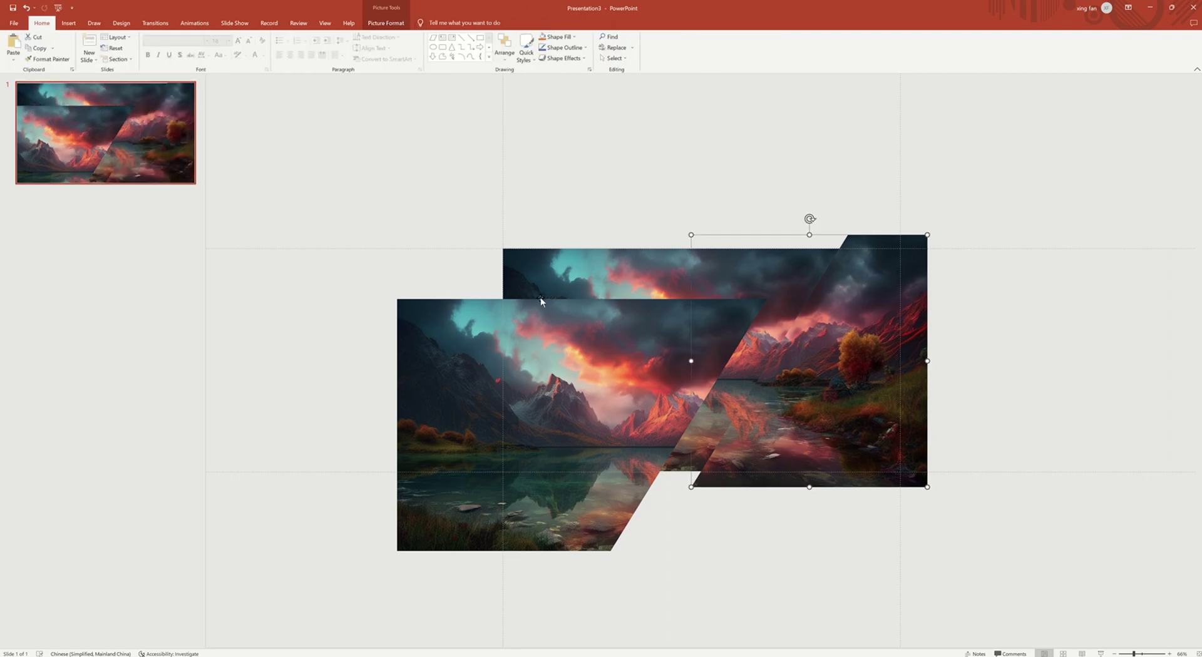
click(595, 356)
Step: Rejoin the left piece with the right one and give it an outer shadow with 20 pt blur
drag(593, 355, 674, 291)
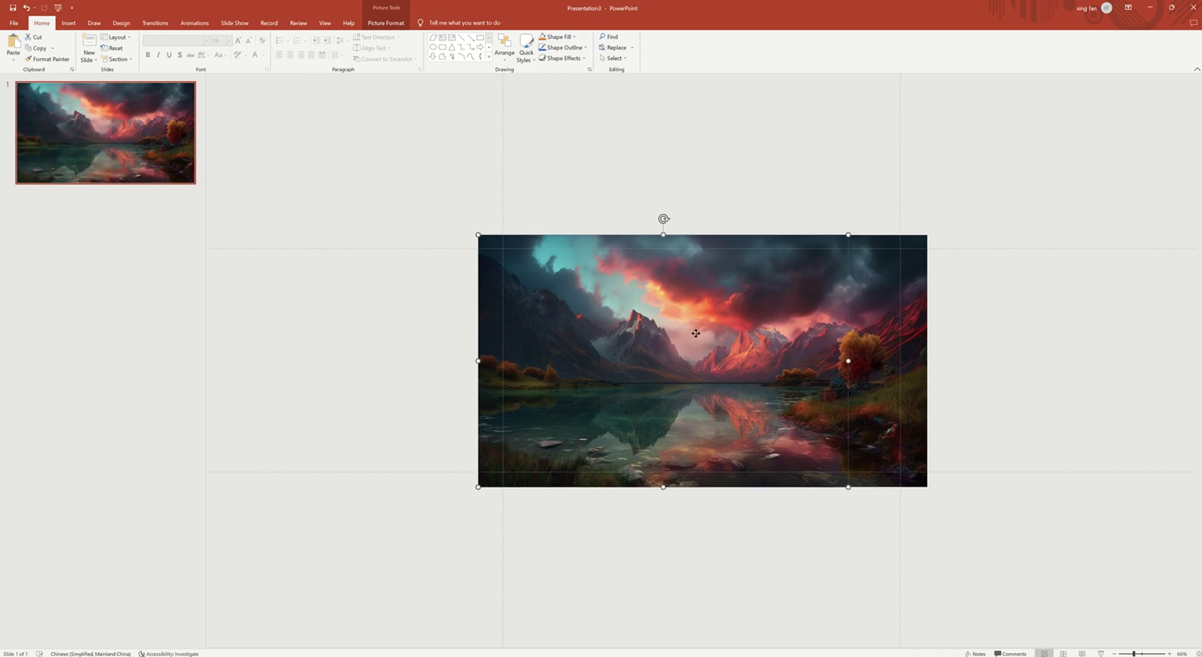
right_click(696, 333)
click(751, 504)
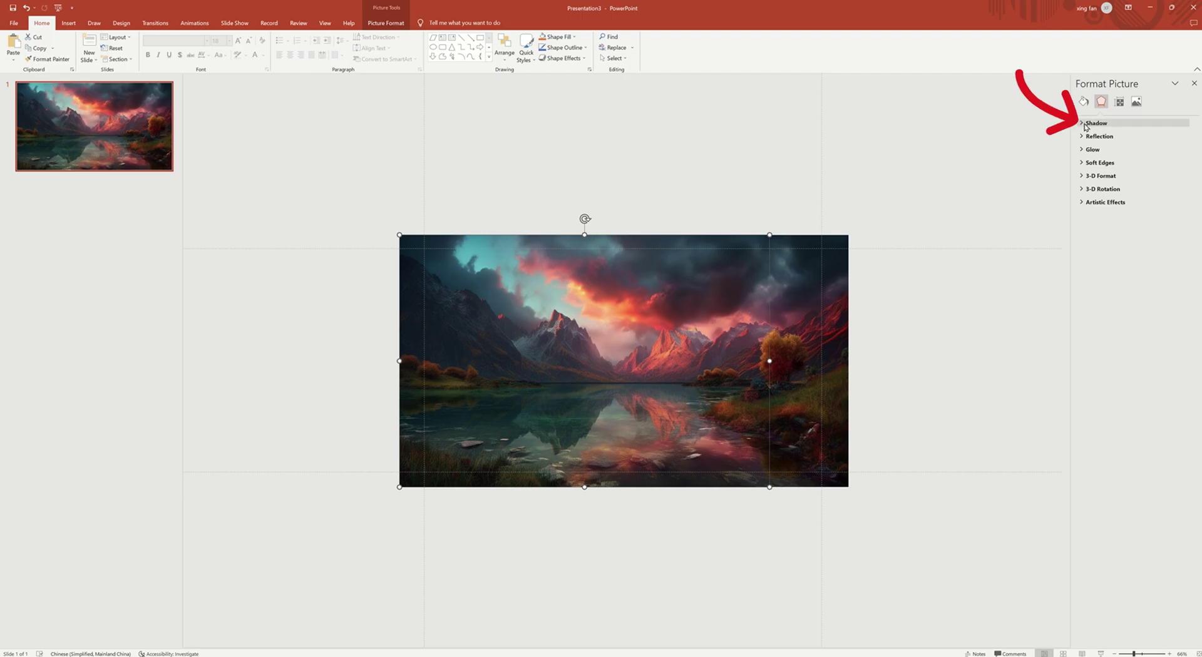
click(1083, 124)
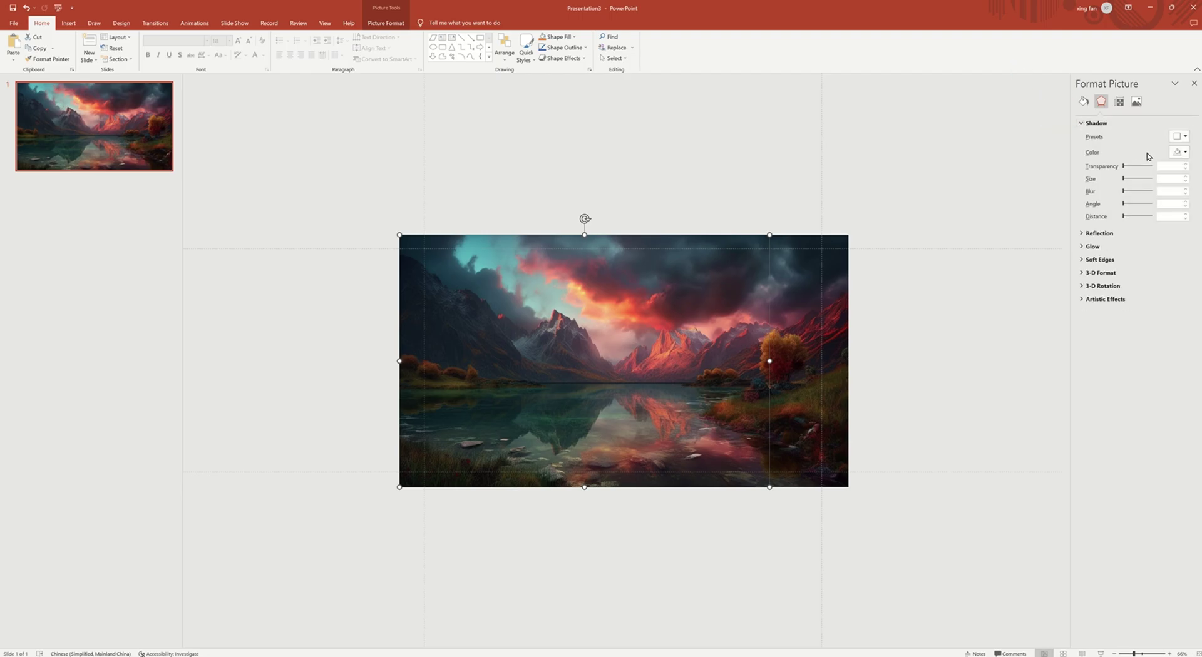
click(1180, 137)
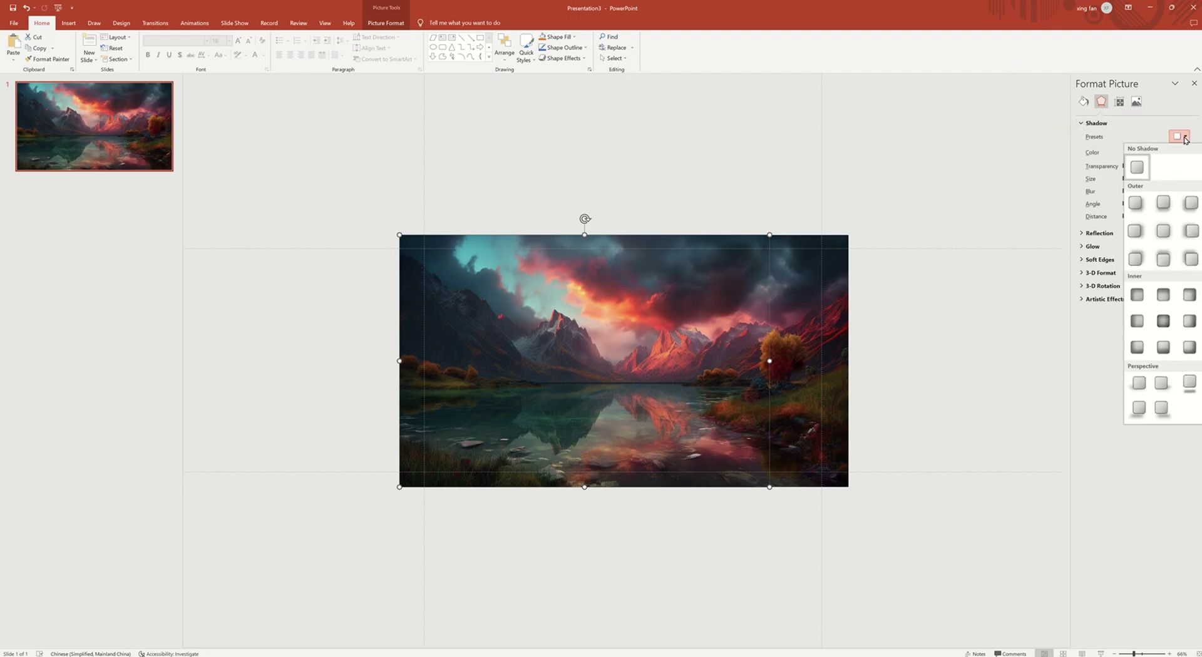
click(1137, 203)
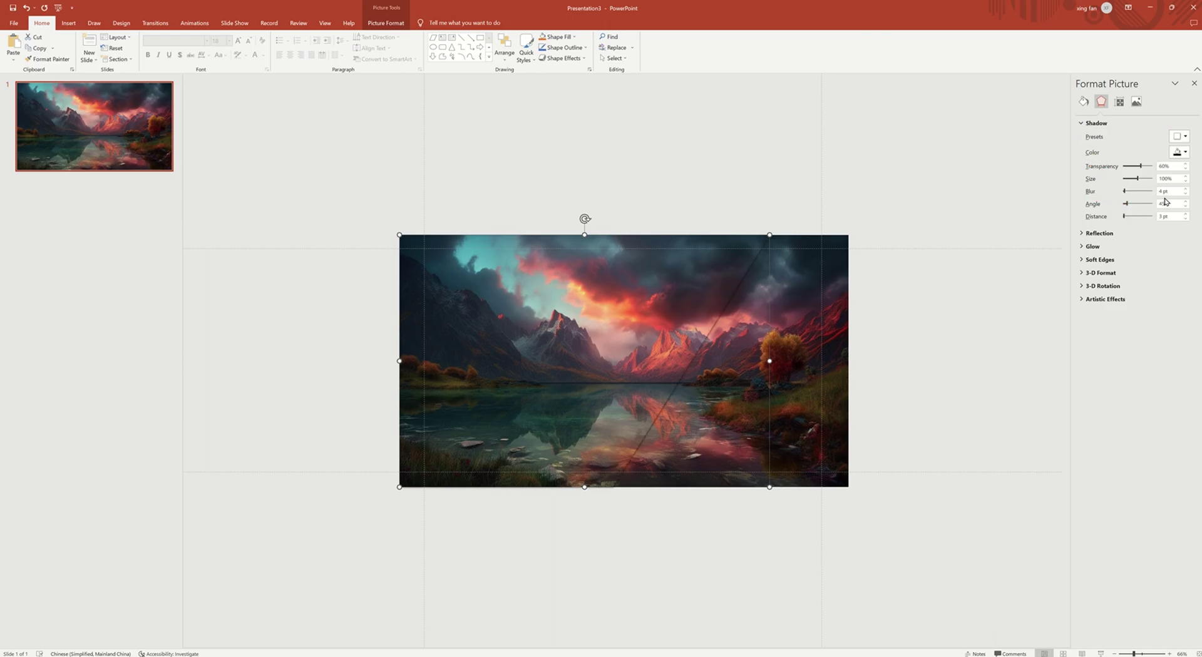
key(shift+Tab)
text(20)
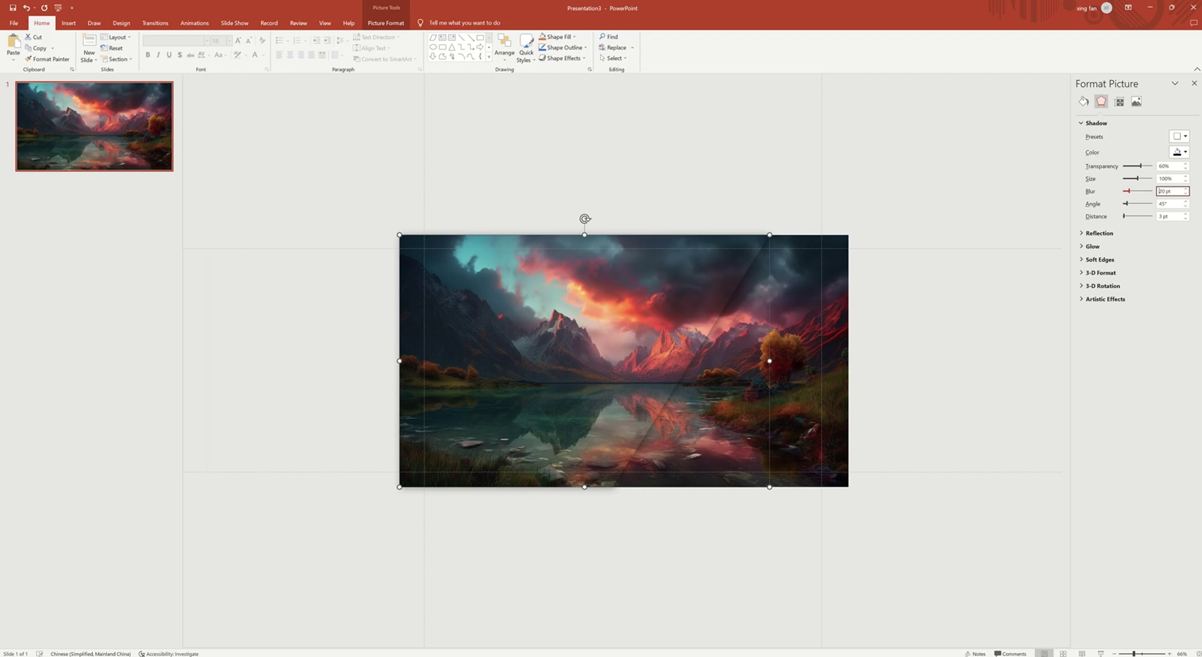
Step: Apply the Blur artistic effect to the left piece with radius 20
click(1084, 300)
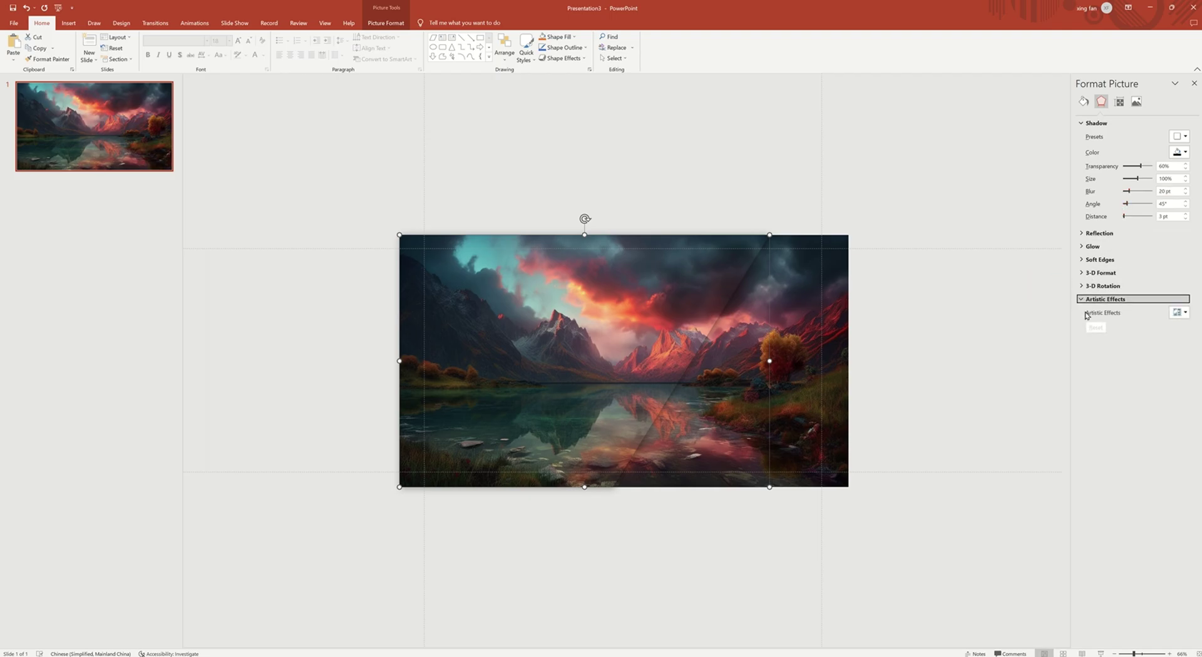
click(1179, 312)
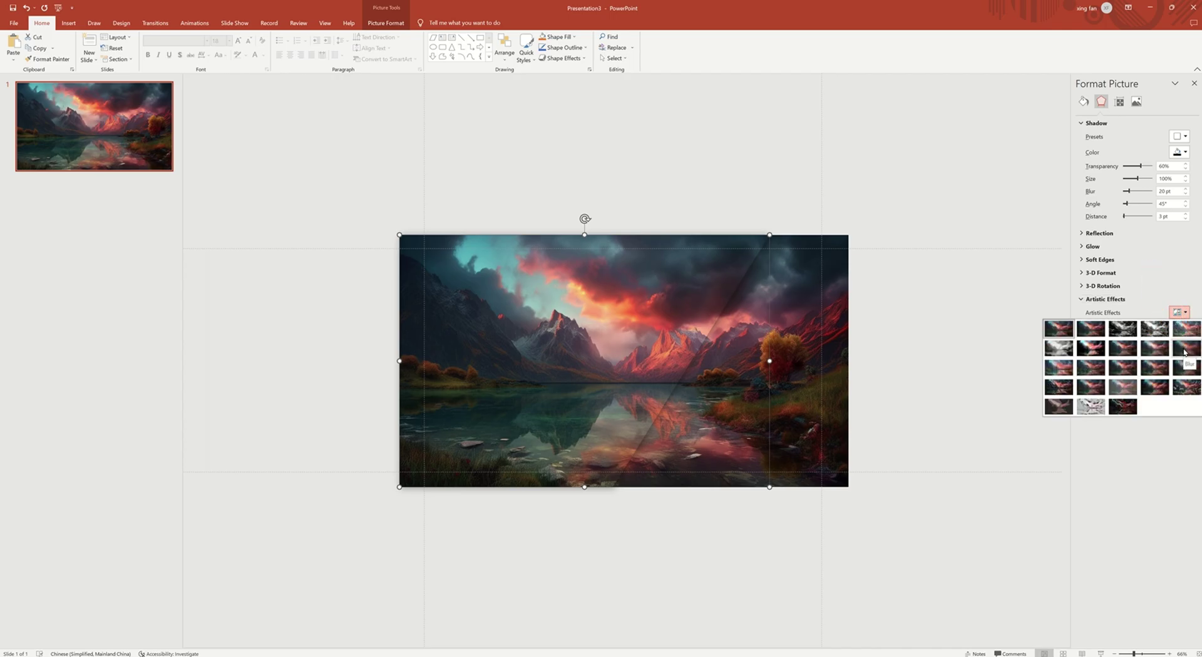
click(1184, 348)
drag(1172, 328, 1144, 328)
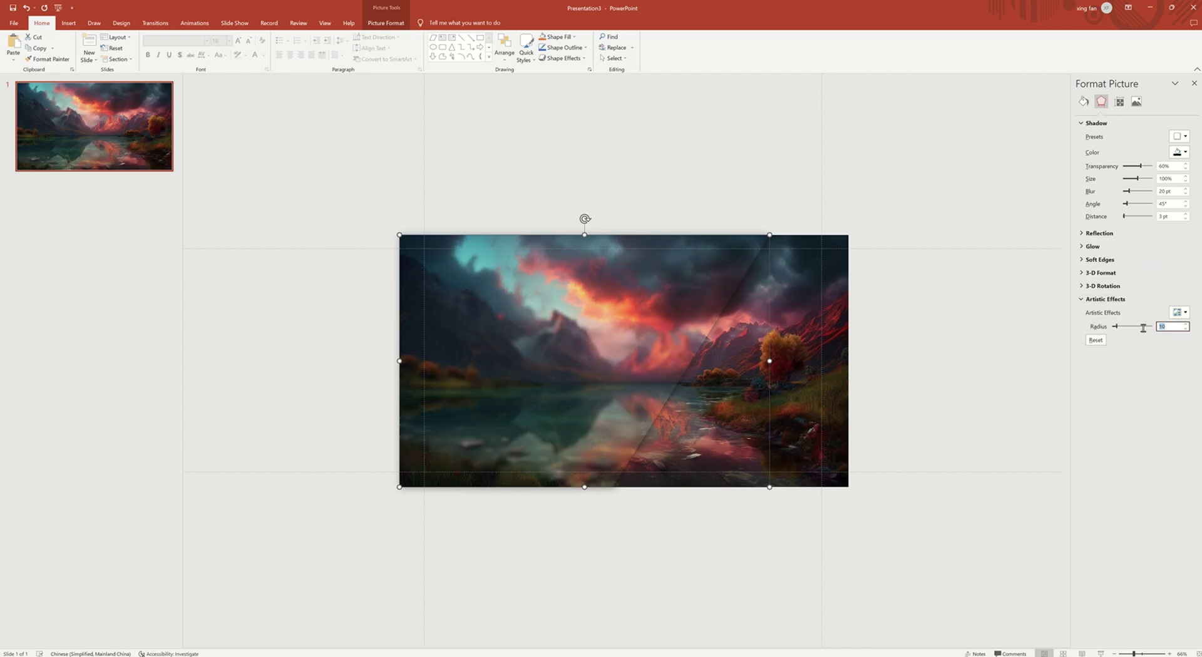
click(1142, 327)
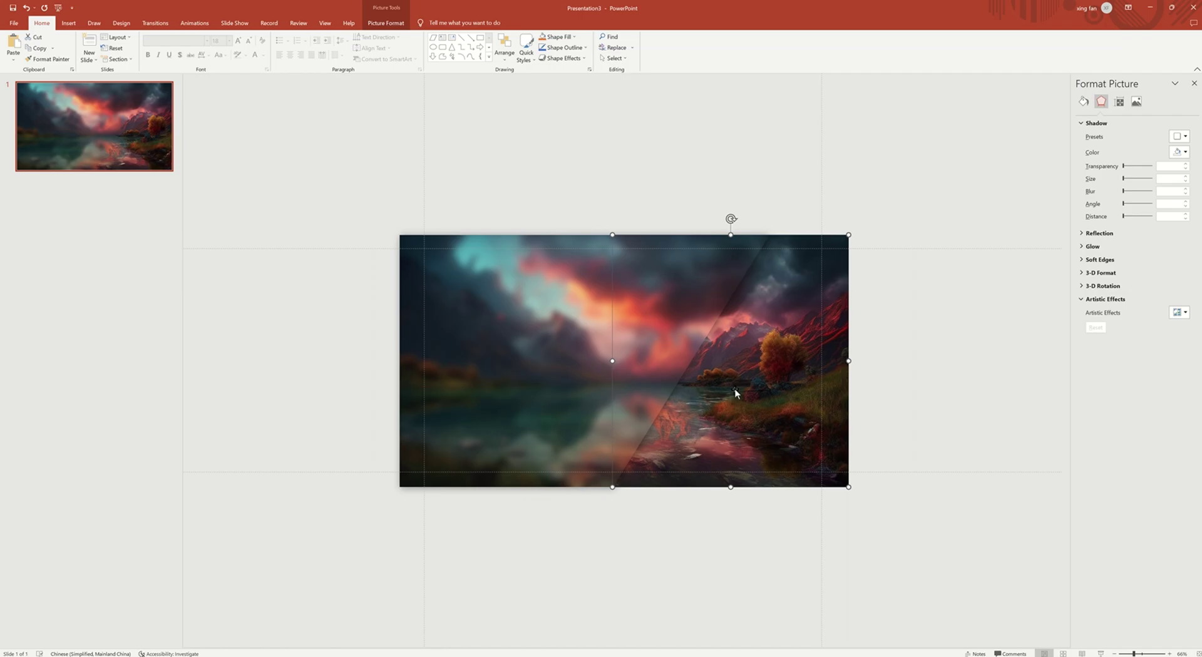
Step: Give the slanted strip an Offset: Top Left shadow with 20 pt blur
click(1180, 136)
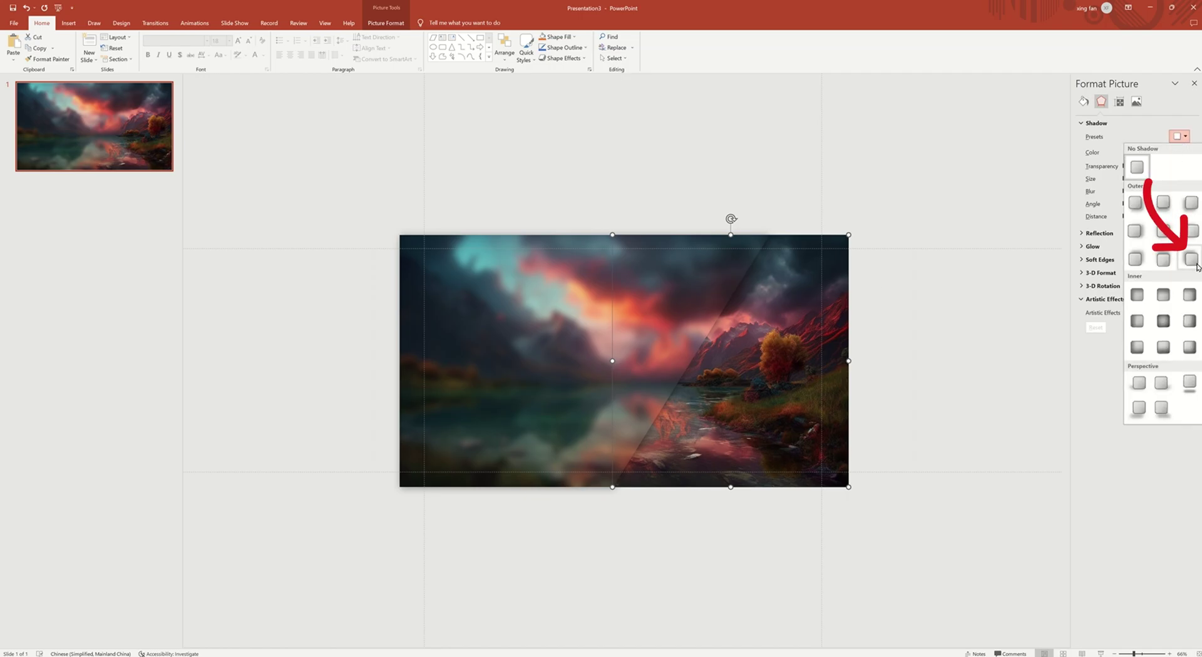
click(1195, 263)
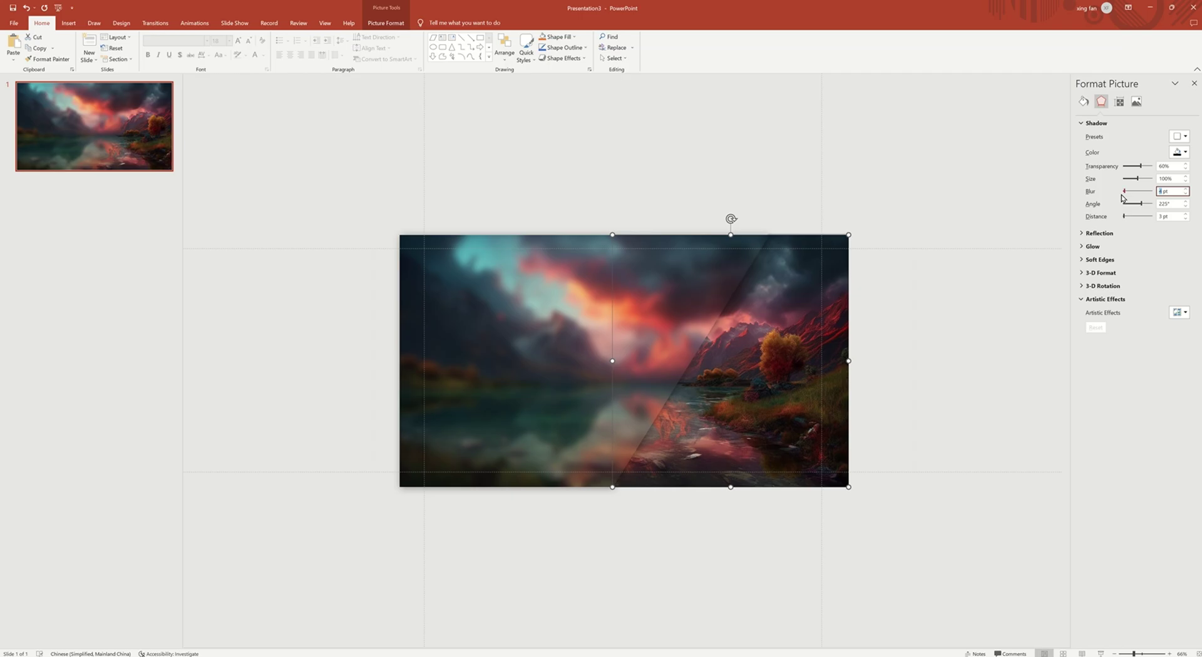
text(20)
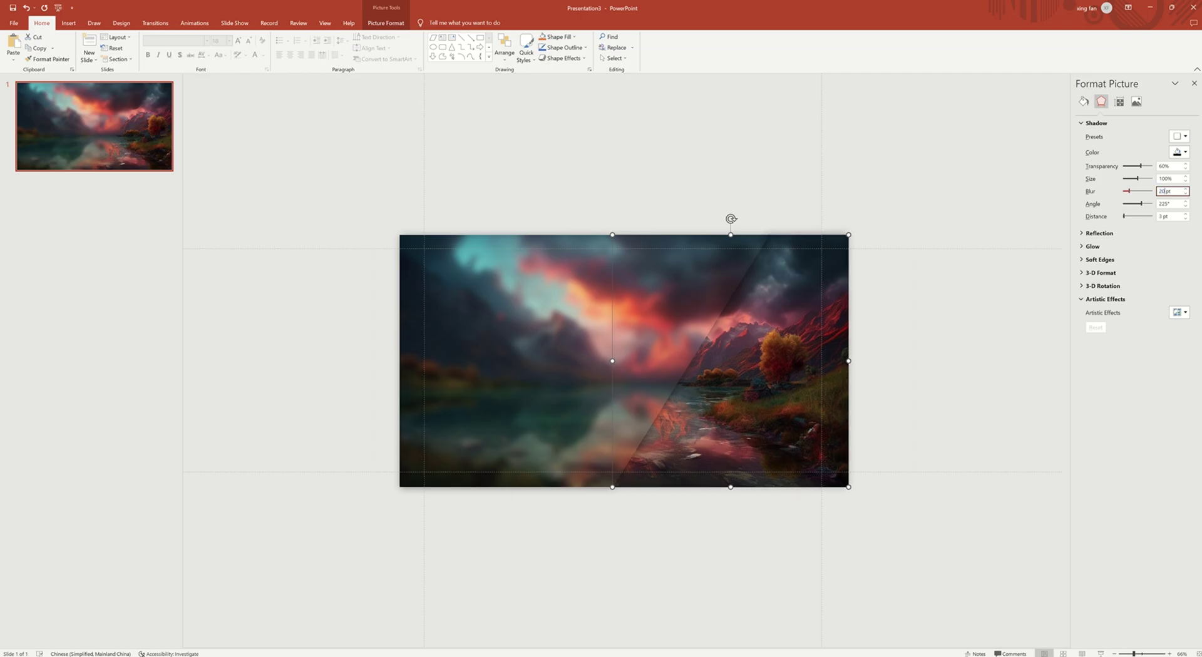
Step: Apply the Blur artistic effect to the strip with radius 5
click(1179, 312)
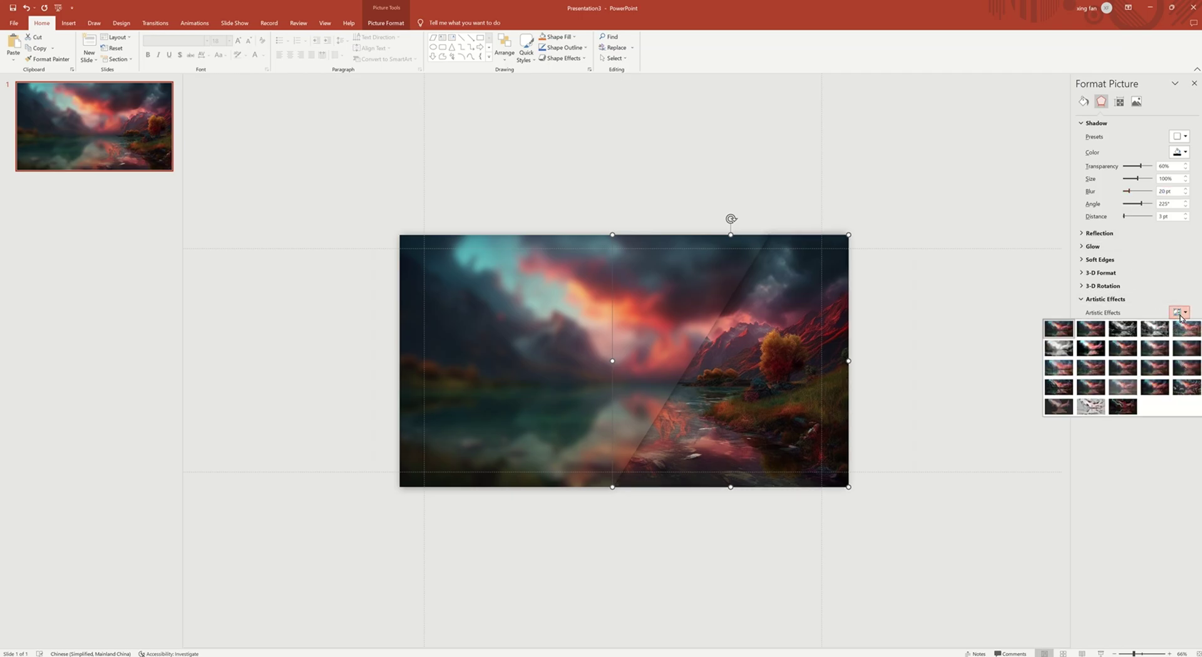
click(1185, 352)
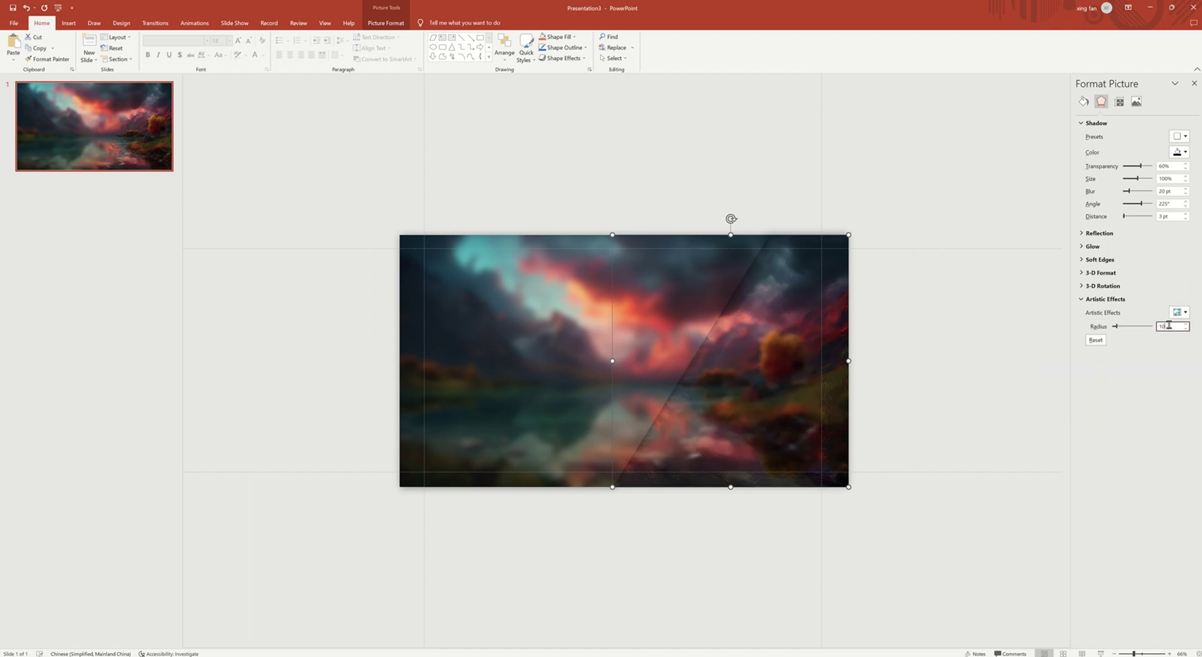
key(BackSpace)
key(BackSpace)
text(5)
click(762, 353)
Step: Paste a duplicate slice over the original and crop it so its diagonal edge shifts right
key(ctrl+v)
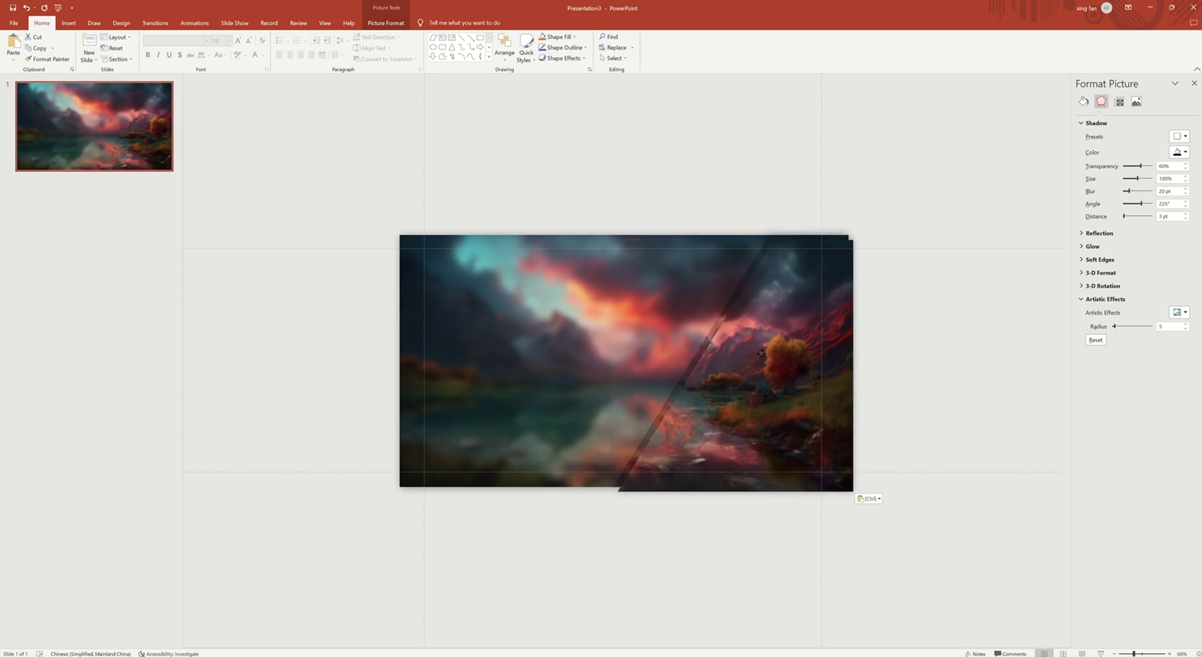
drag(762, 357, 757, 351)
right_click(759, 354)
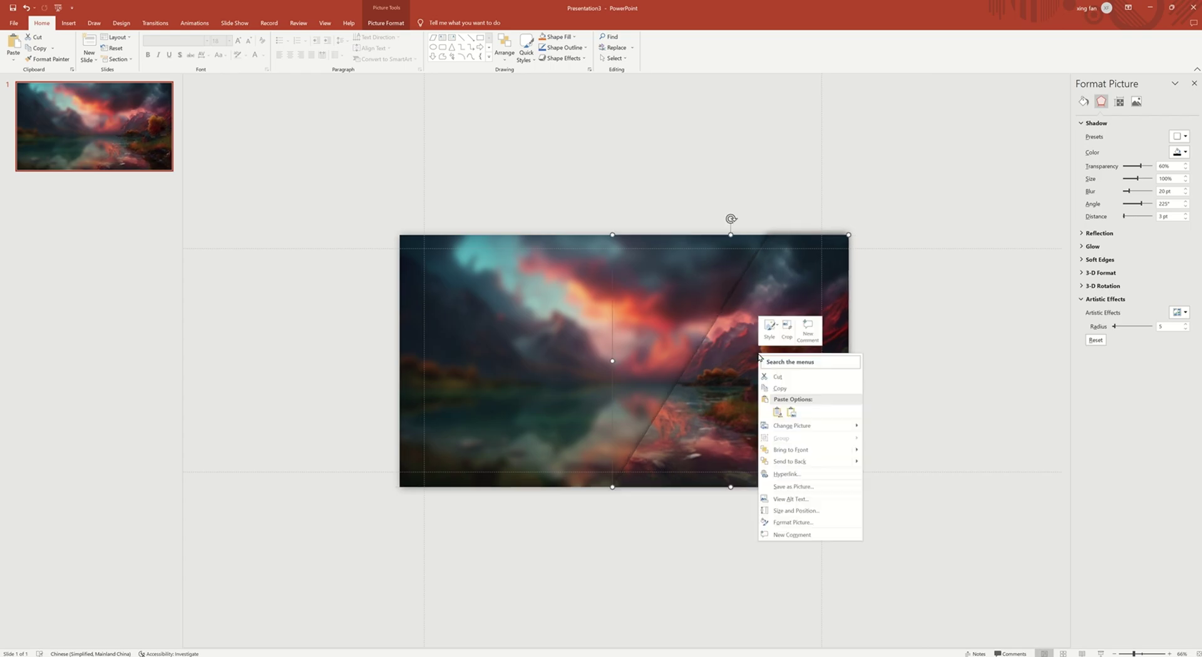
click(787, 328)
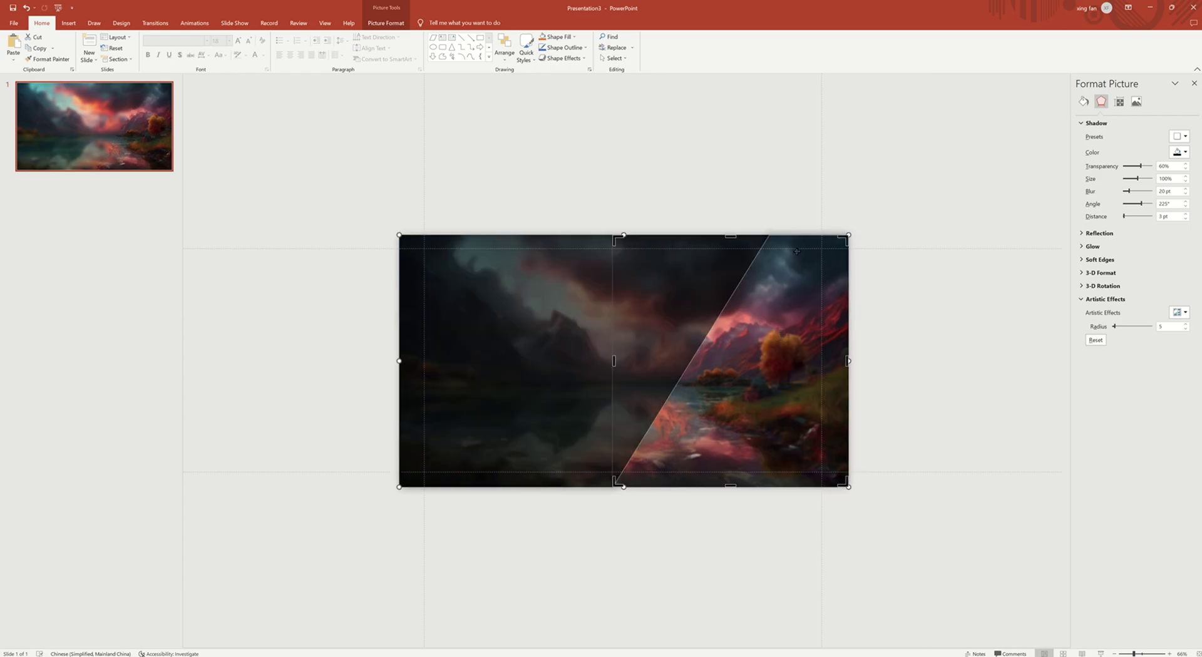
drag(797, 236, 849, 235)
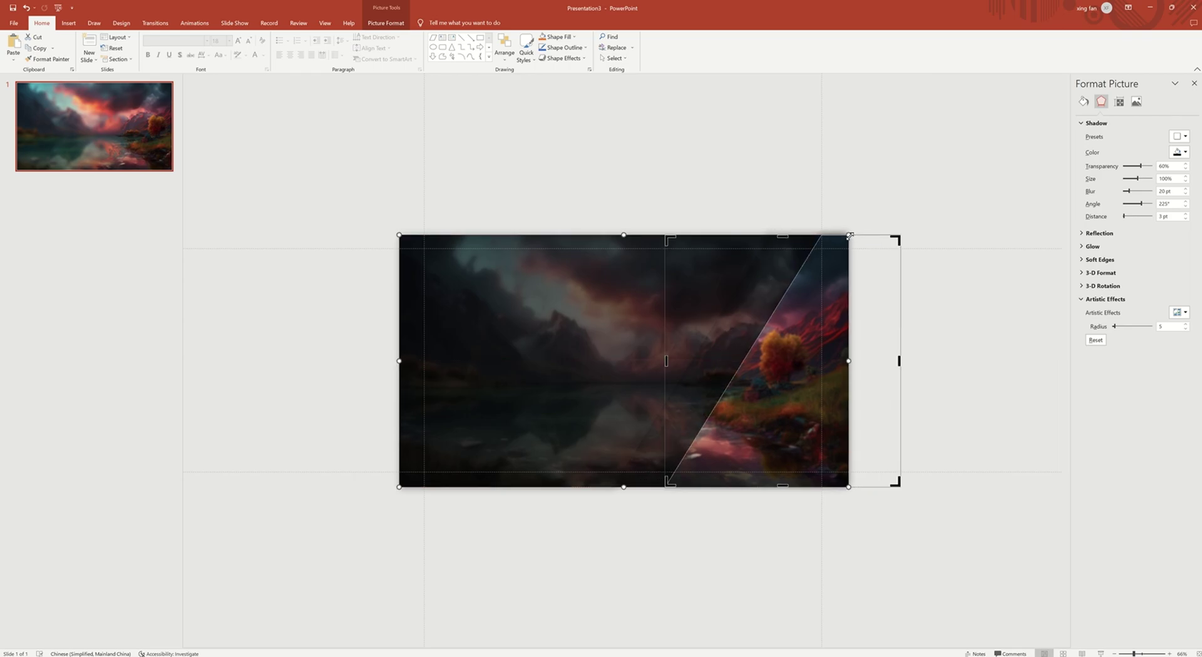
click(925, 310)
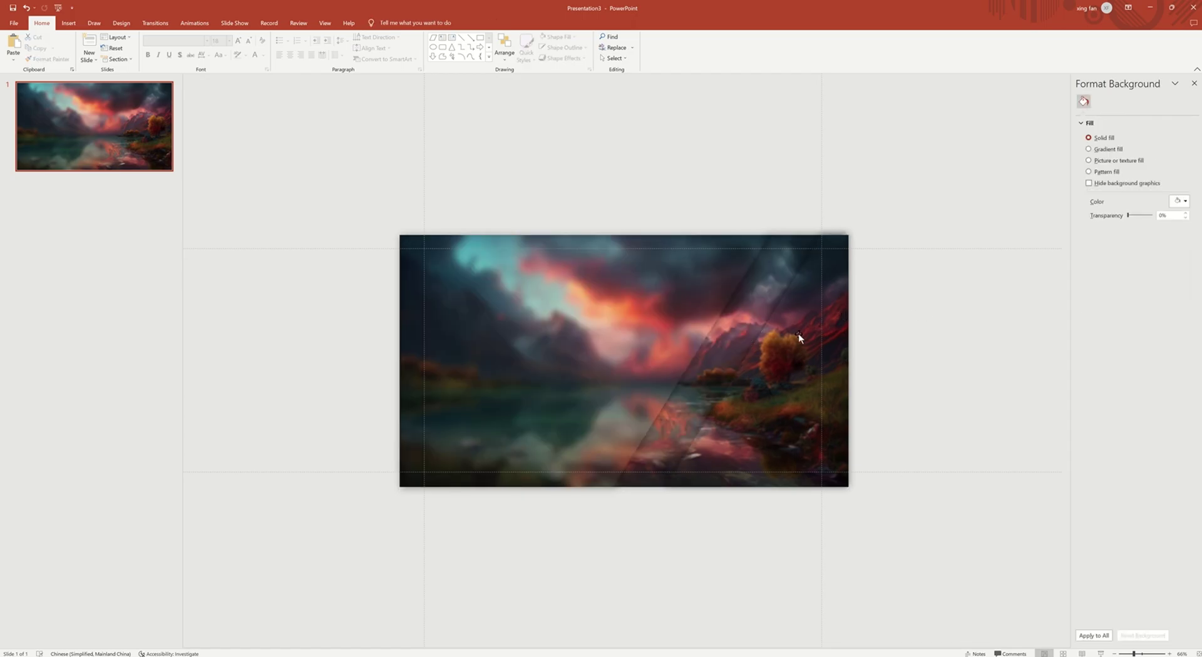
Step: Set the duplicate slice's Blur radius to 15
click(799, 338)
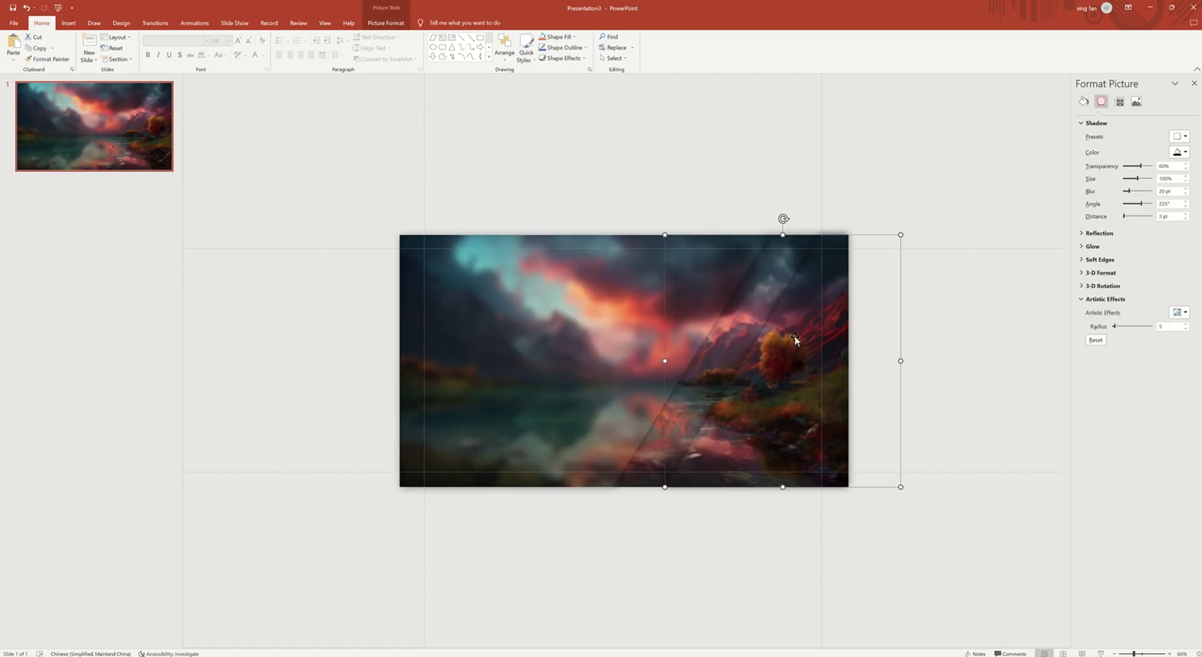
double_click(1164, 327)
text(15)
key(Return)
click(766, 408)
Step: Copy the radius-15 slice and paste another copy
right_click(766, 410)
click(754, 415)
key(ctrl+v)
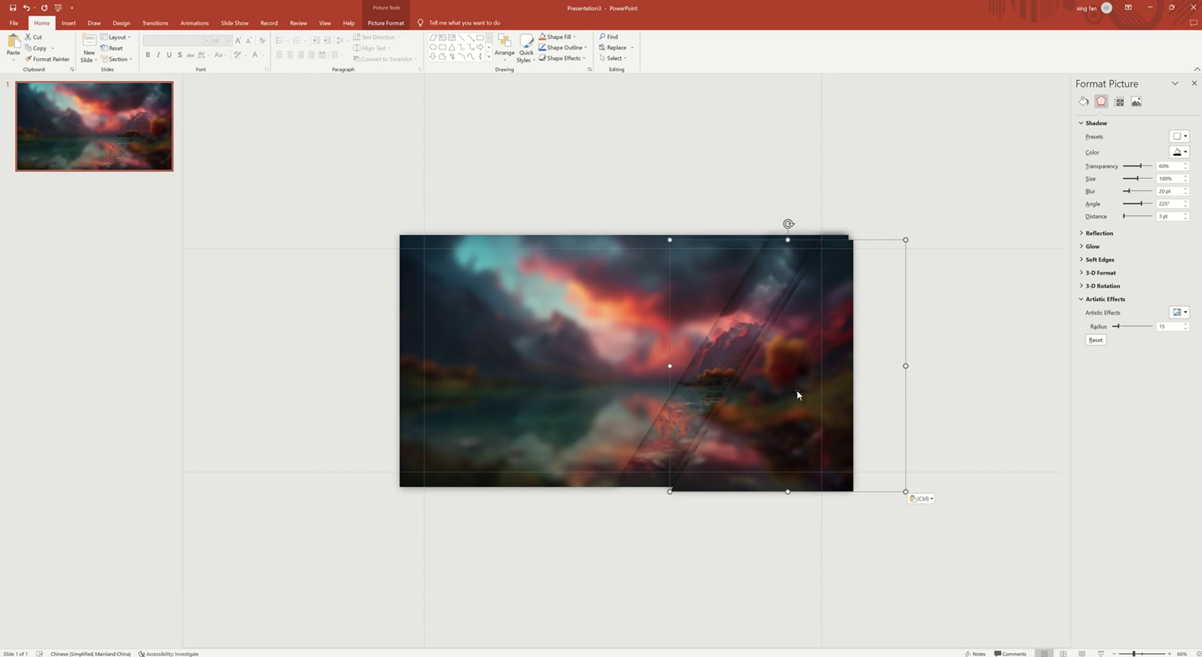
Step: Align the pasted third slice and crop it so its diagonal edge moves further right
drag(800, 389, 794, 387)
right_click(804, 338)
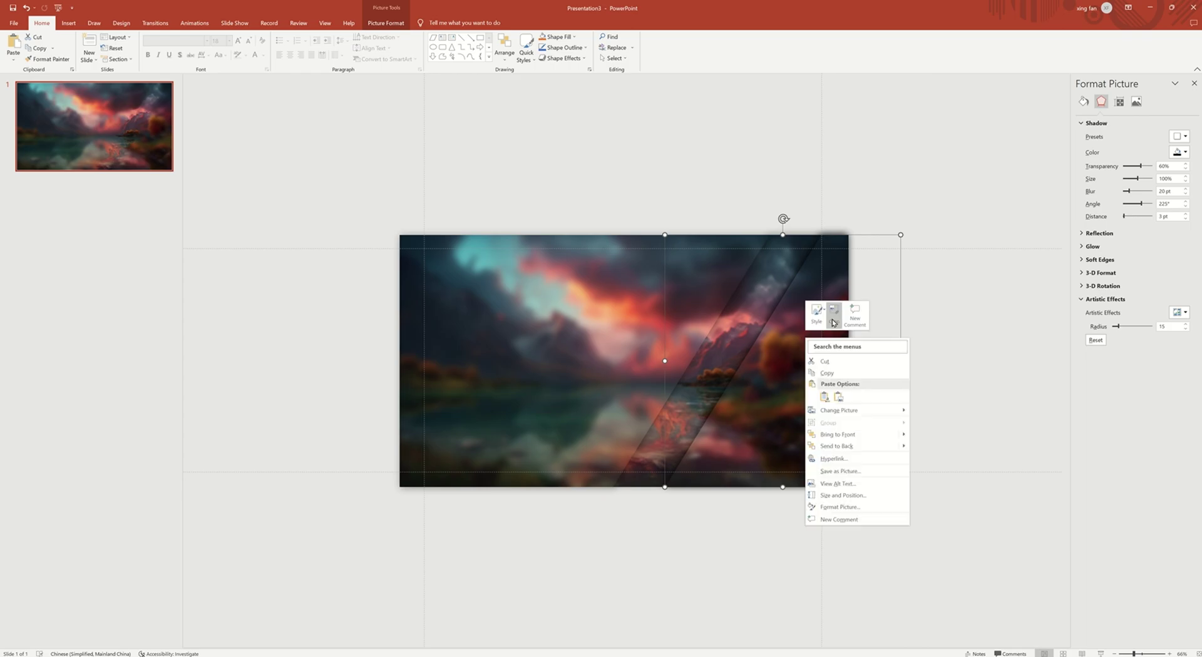
click(833, 322)
drag(869, 236, 936, 235)
click(876, 234)
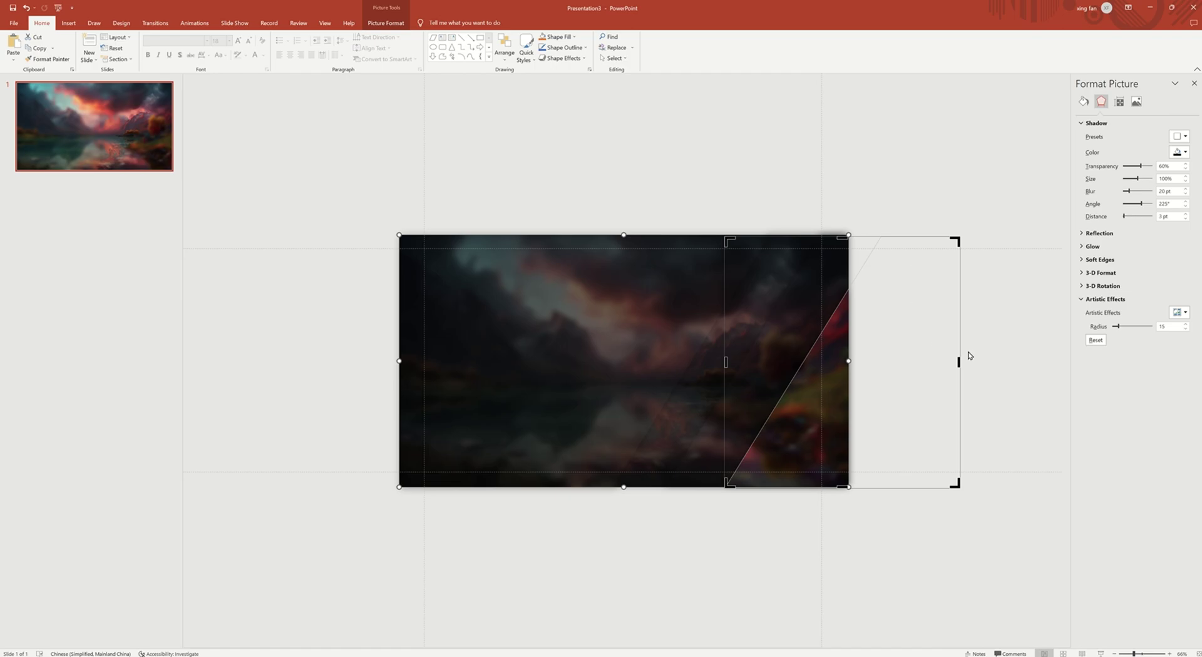
click(995, 354)
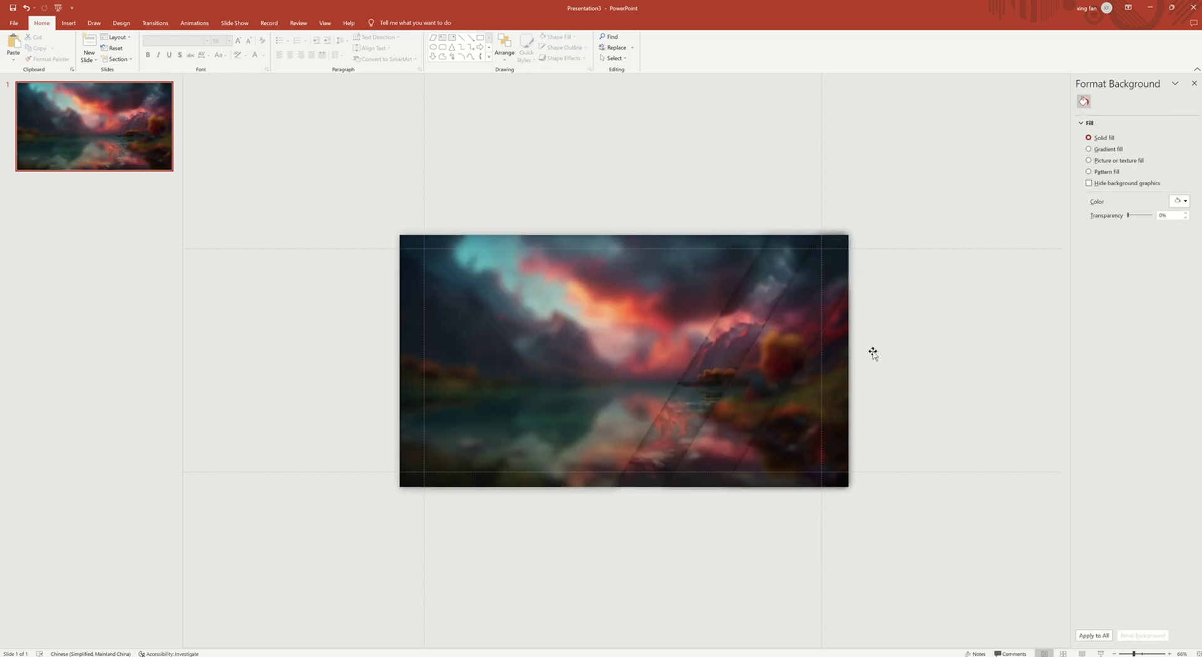
Step: Paste the SUNSET GLOW title and PowerPoint Wizard subtitle, then bring the landscape picture to front
key(ctrl+v)
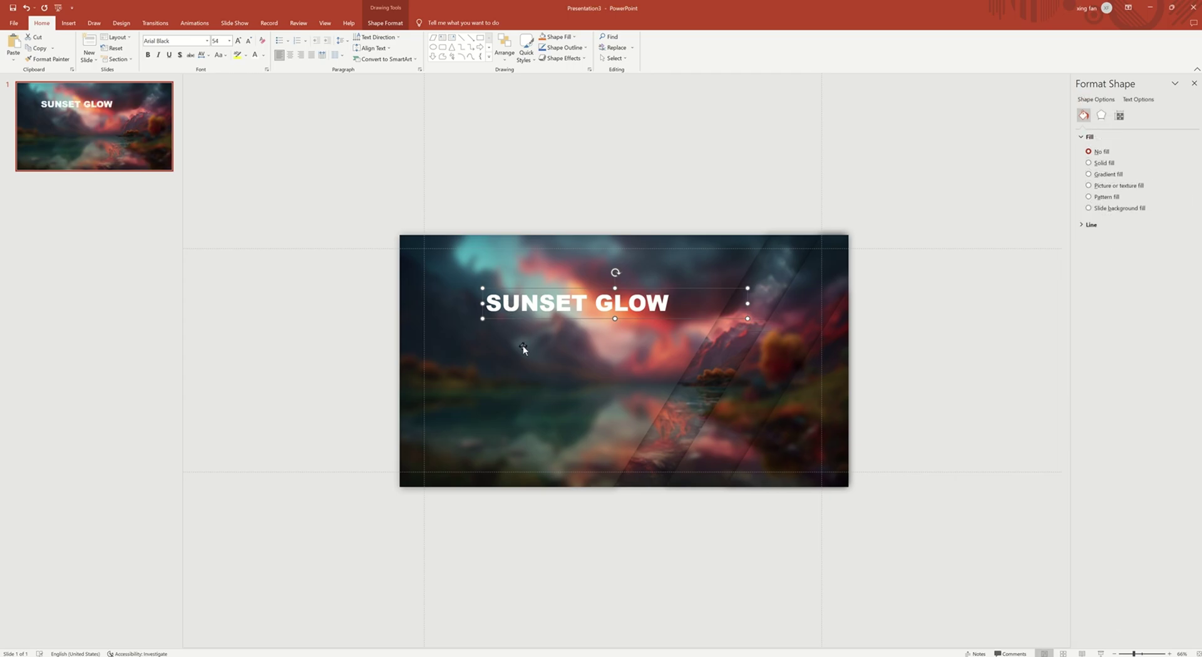
key(ctrl+v)
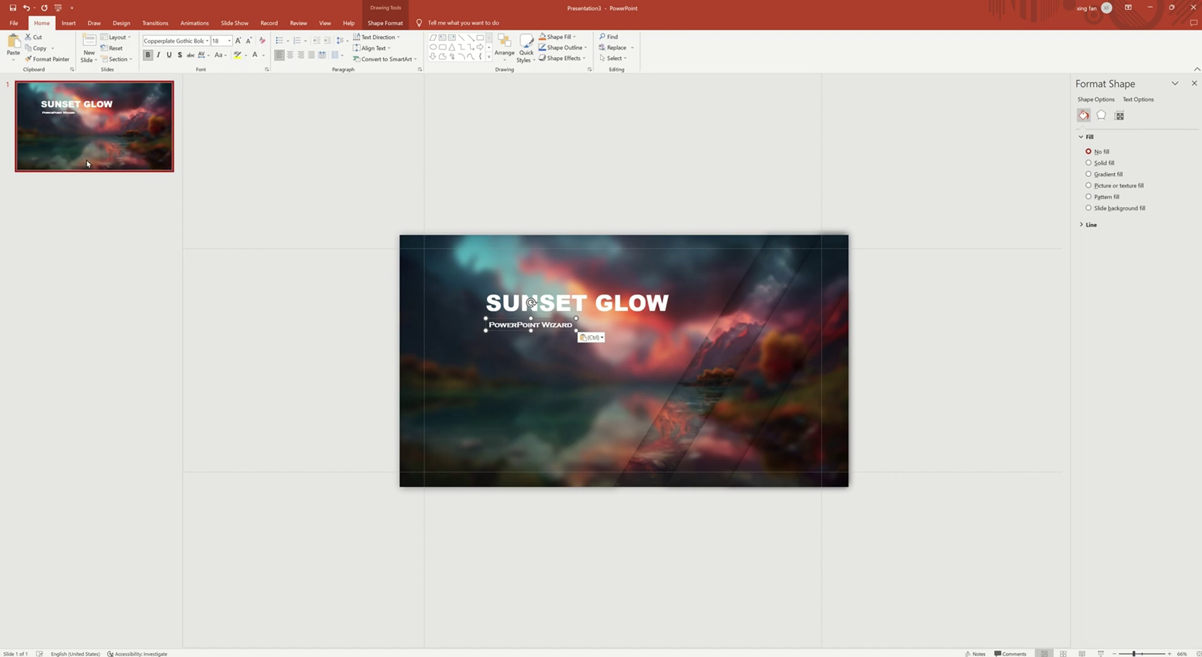
right_click(495, 362)
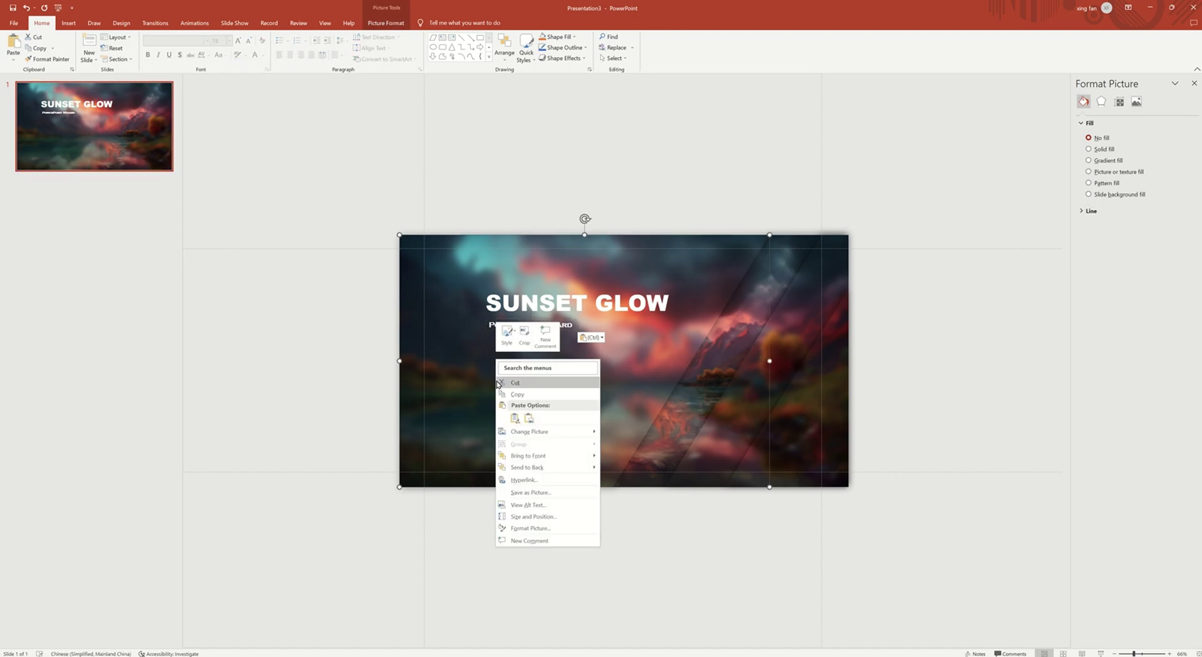
click(545, 456)
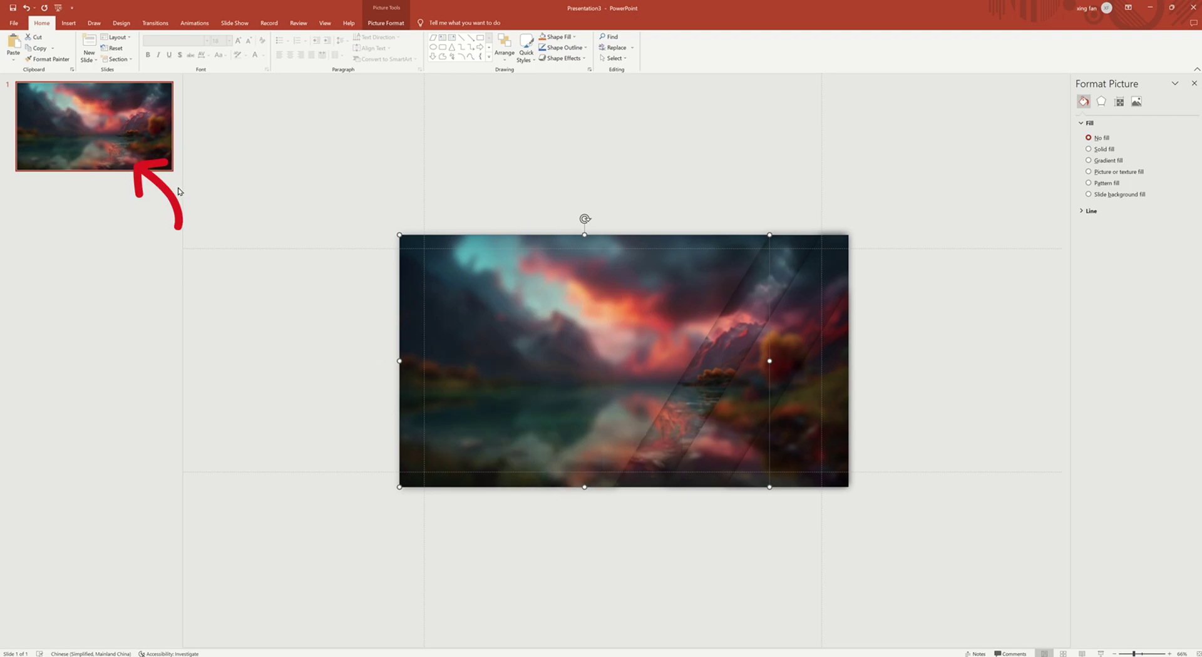
Step: Duplicate slide 1, then crop slide 2's left blurred panel leftward to reveal the SUNSET GLOW title
right_click(111, 136)
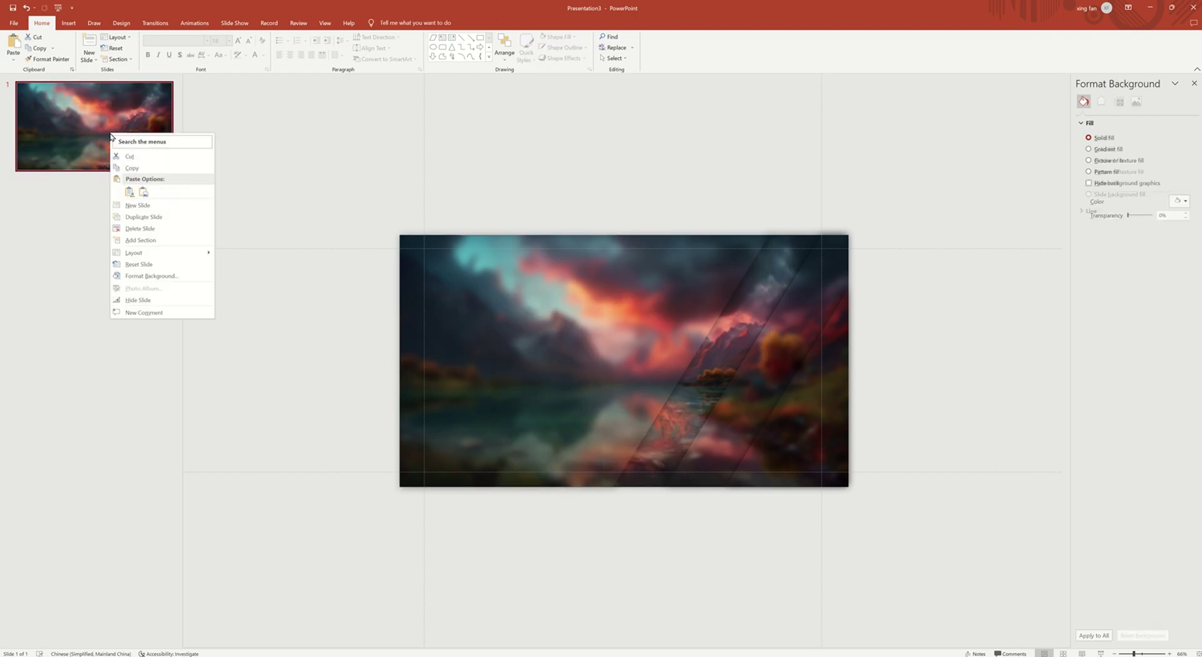
click(156, 218)
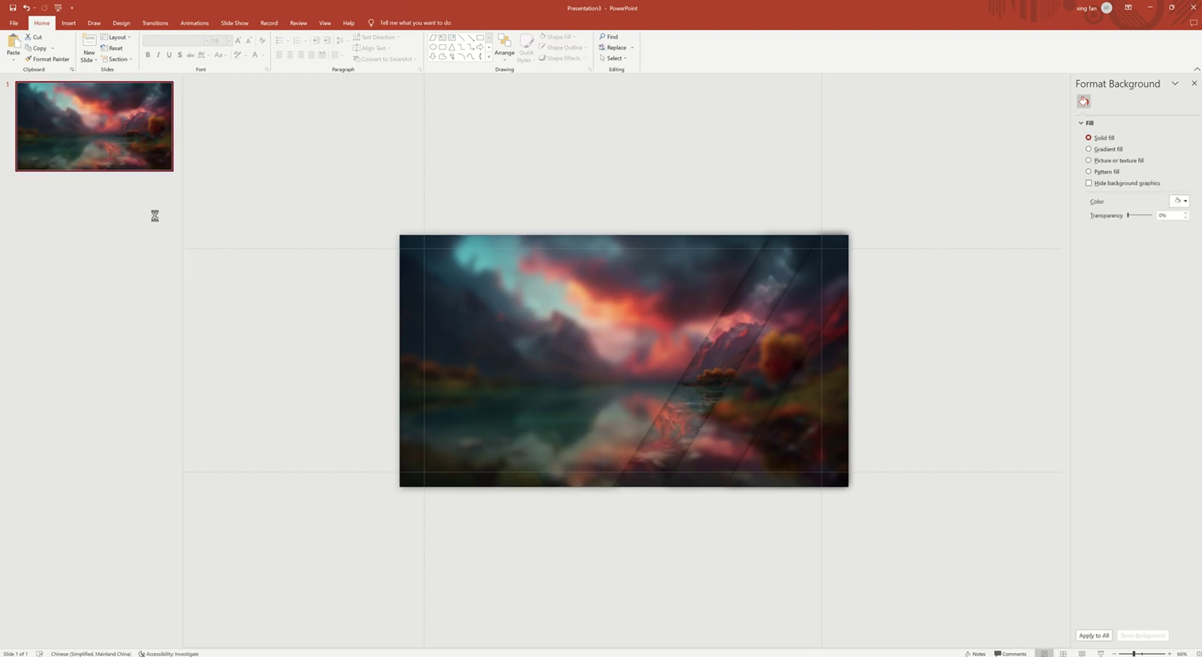
click(493, 292)
right_click(494, 295)
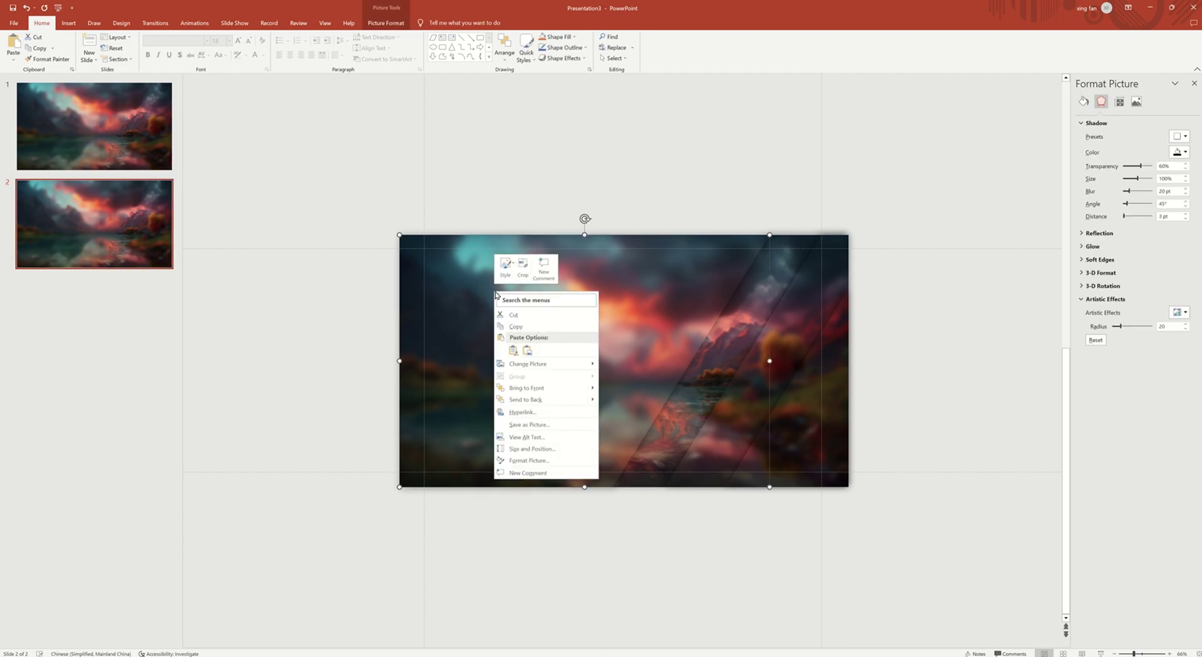
click(523, 266)
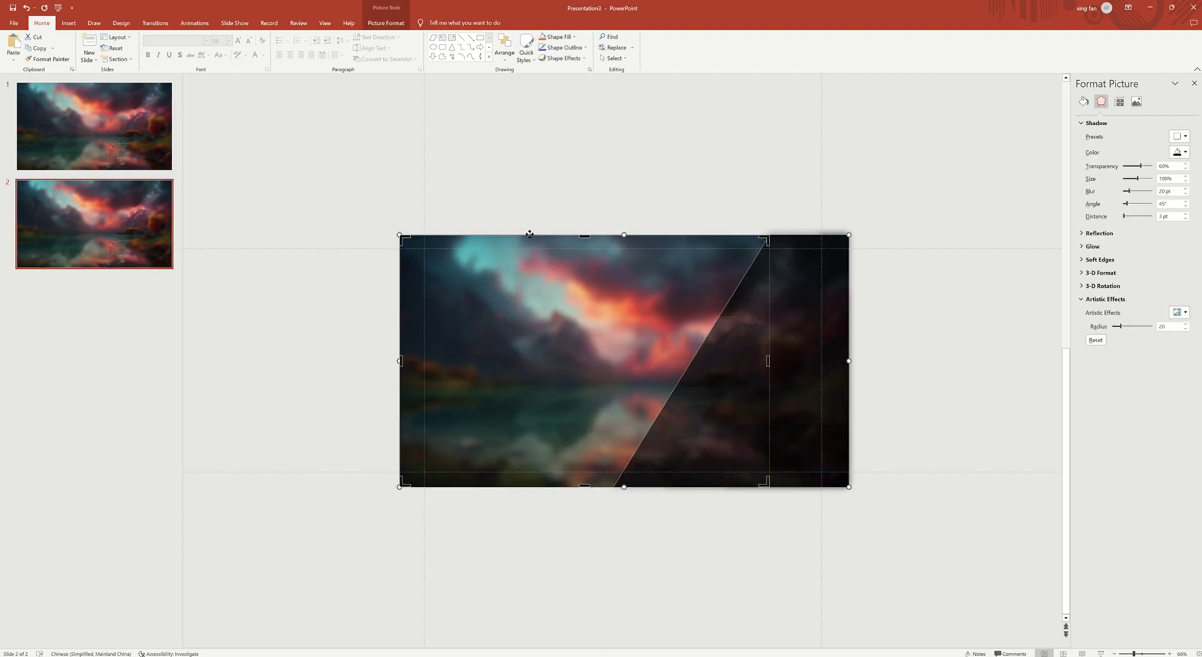
mouse_move(529, 235)
mouse_down()
mouse_move(272, 229)
mouse_move(282, 228)
mouse_up()
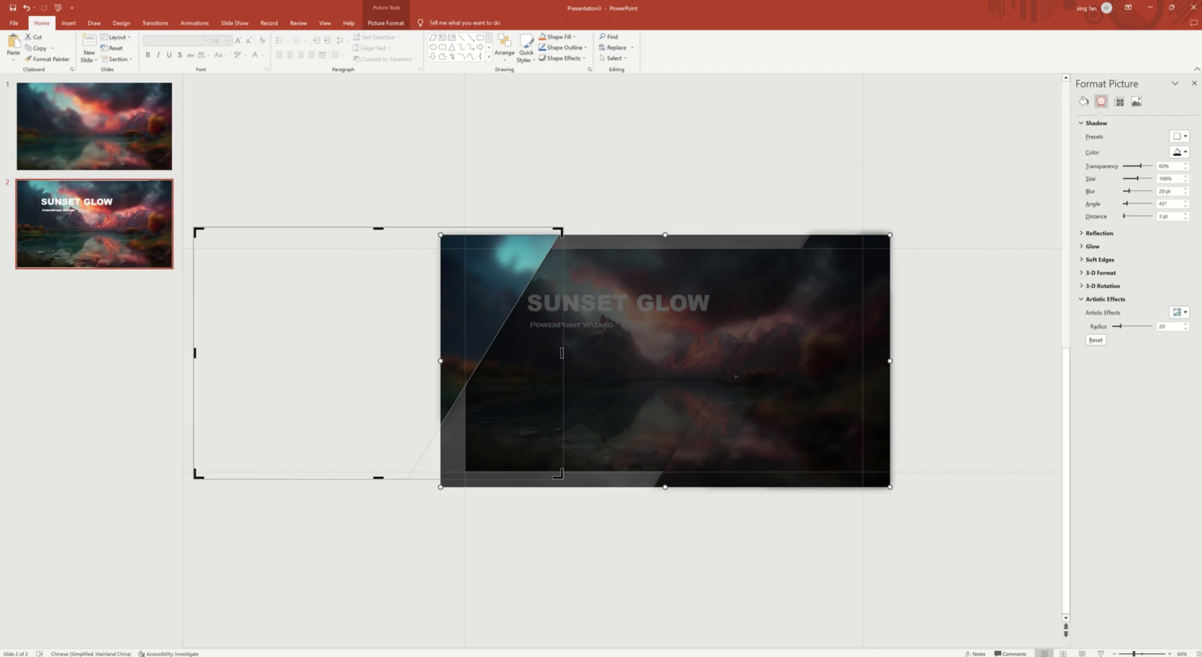
click(934, 381)
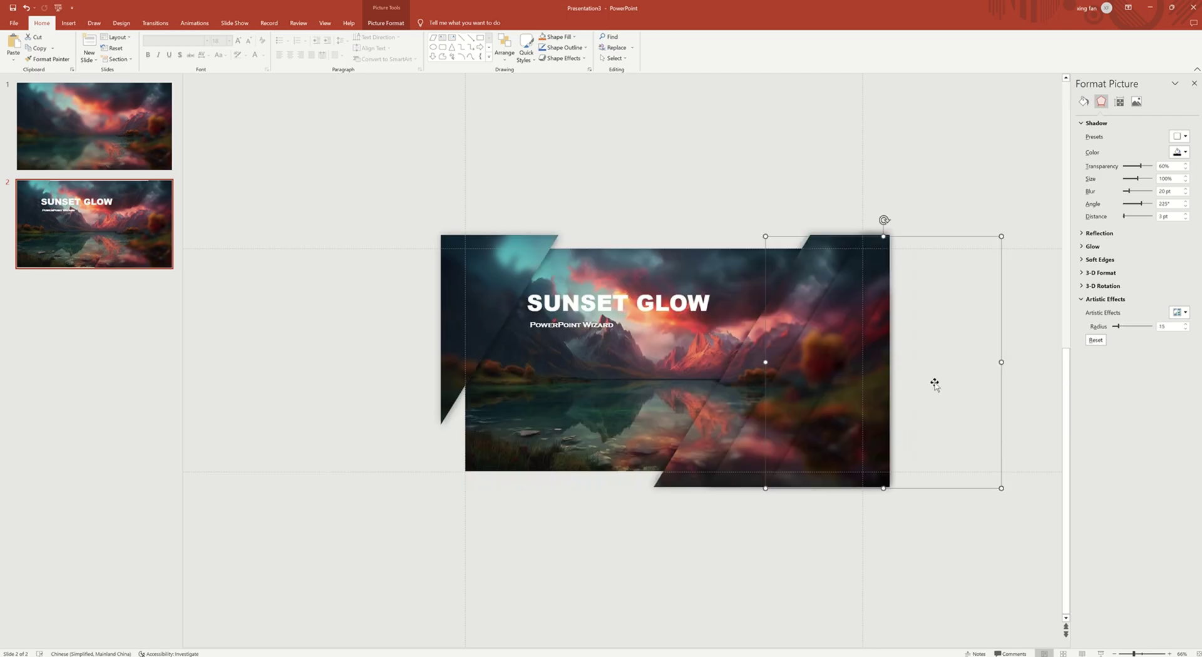
click(737, 379)
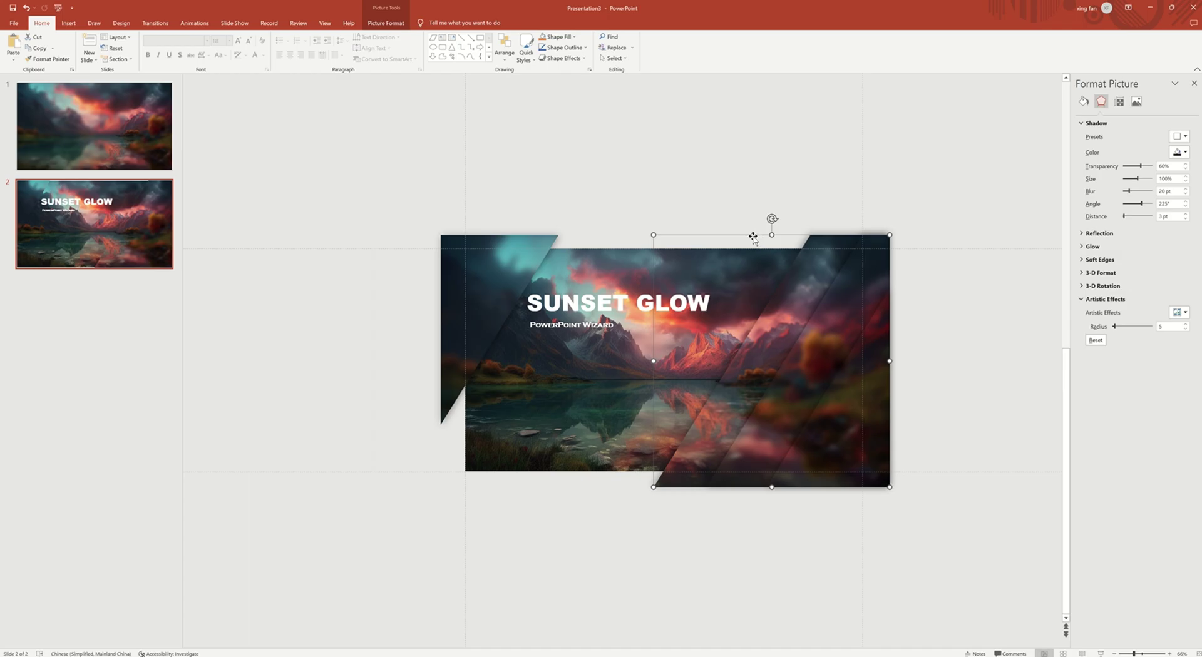
Step: Crop the right blurred panel, shifting its image rightward inside the crop frame
right_click(752, 252)
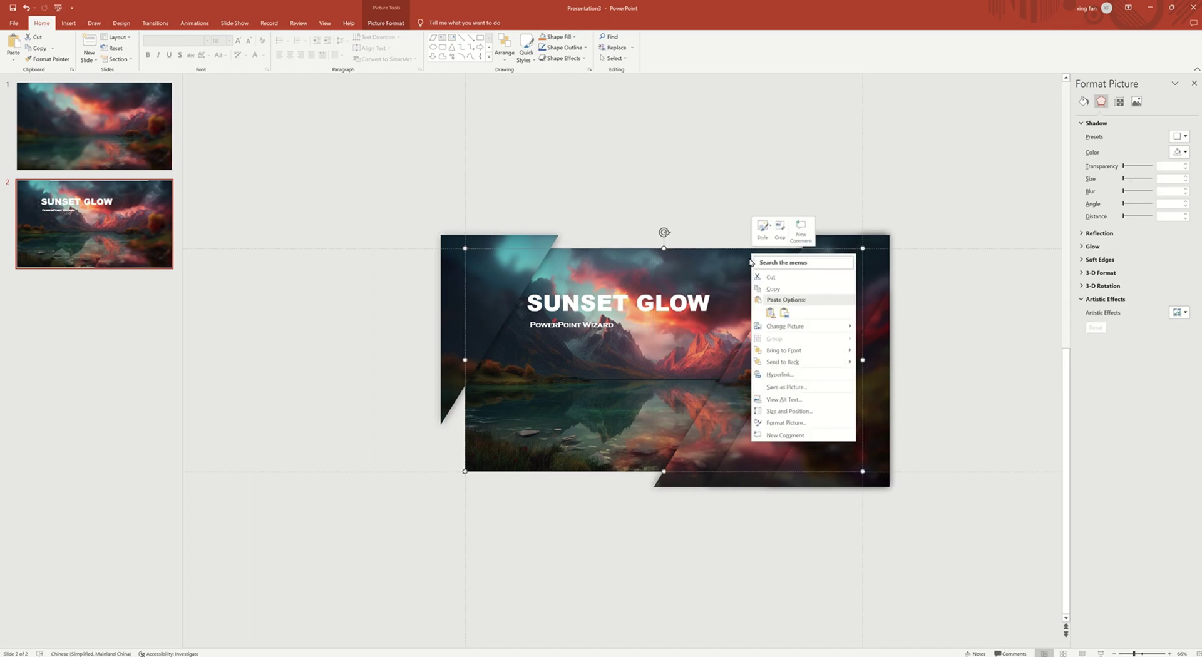
click(743, 376)
right_click(743, 376)
click(770, 345)
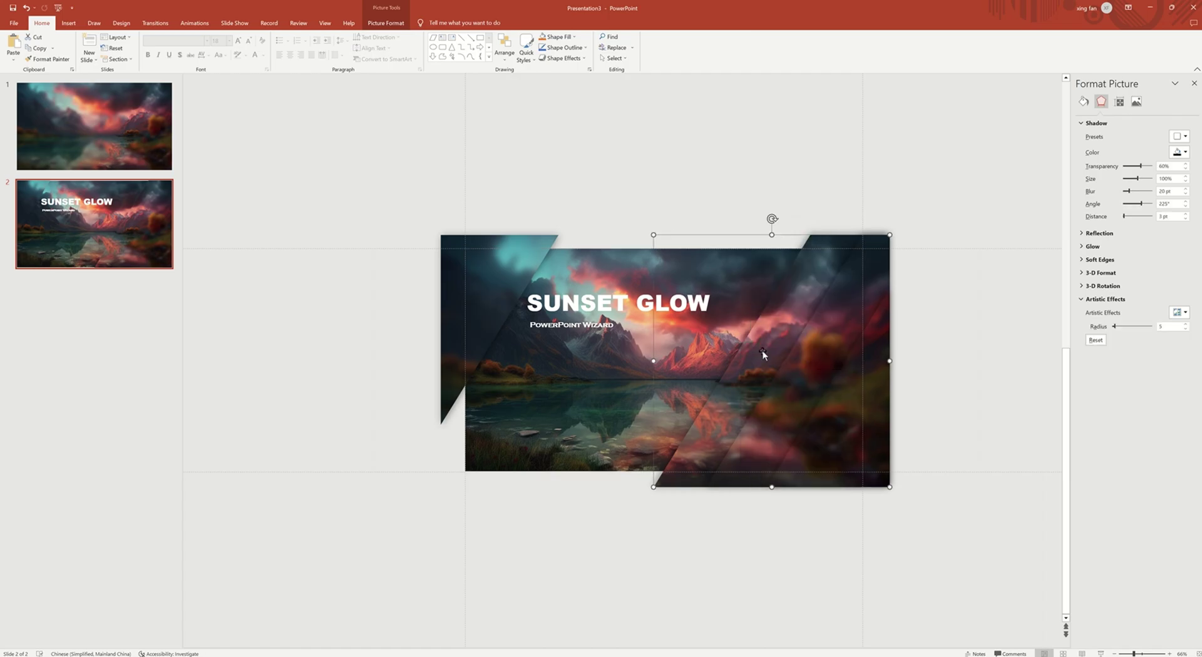
drag(754, 235, 791, 236)
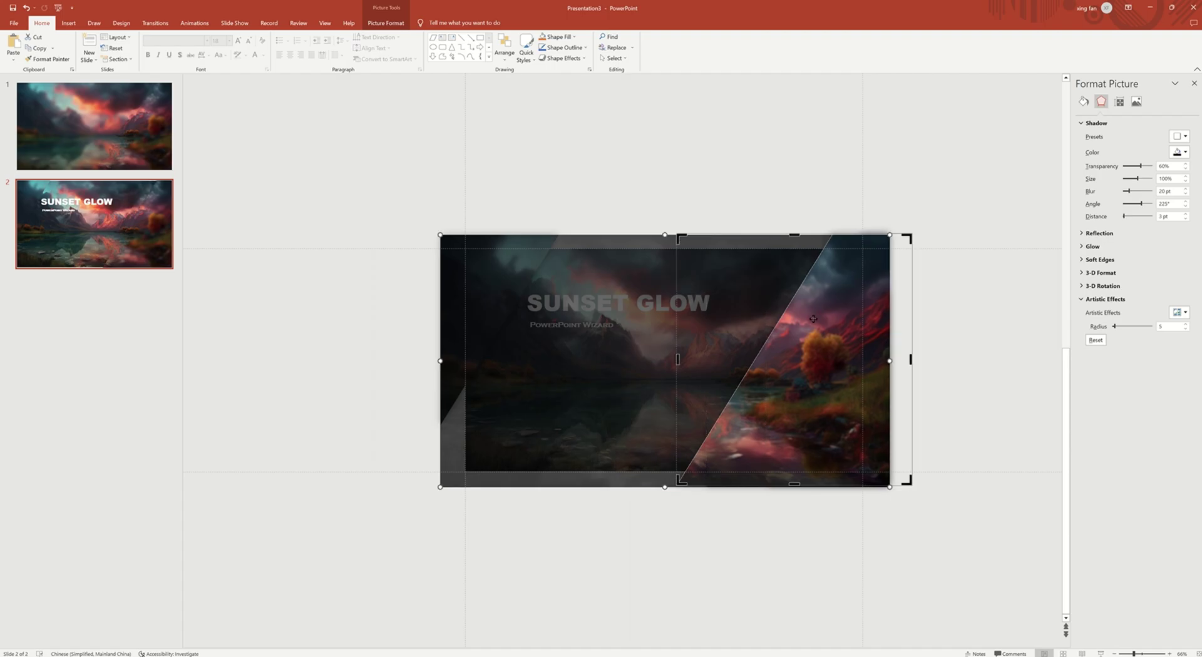
click(953, 382)
Step: Re-crop the right panel, sliding its image further right for a narrower strip
click(808, 383)
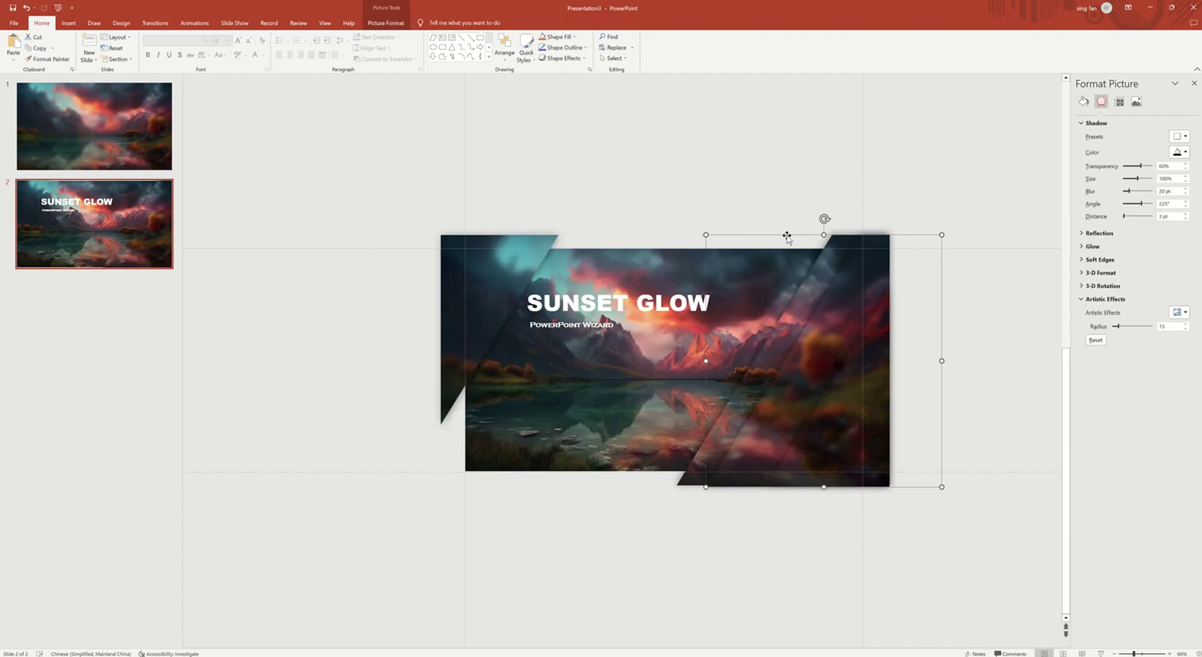
right_click(783, 285)
click(783, 410)
right_click(798, 384)
click(828, 362)
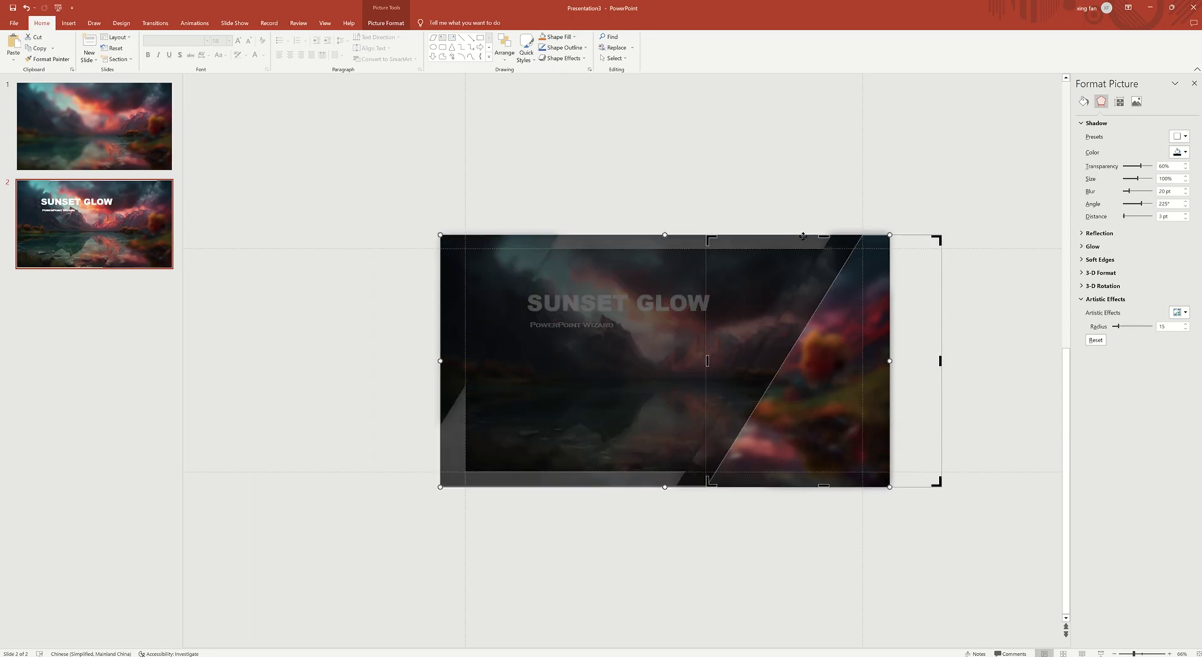
drag(803, 236, 808, 236)
key(ctrl+z)
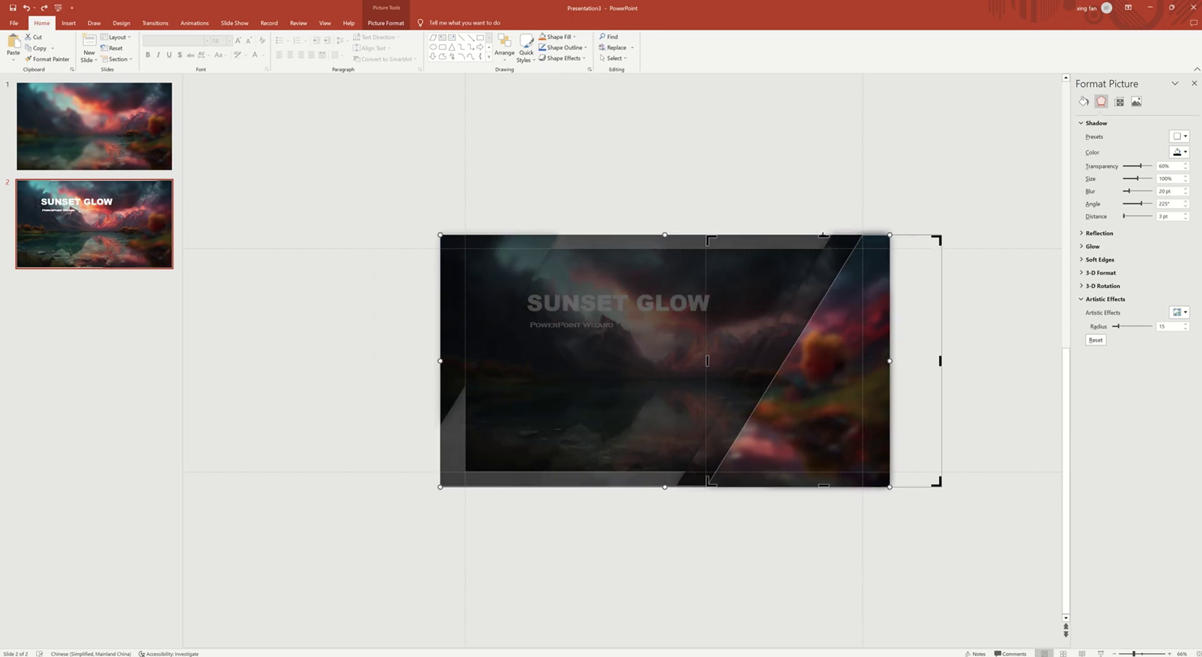
drag(805, 235, 833, 237)
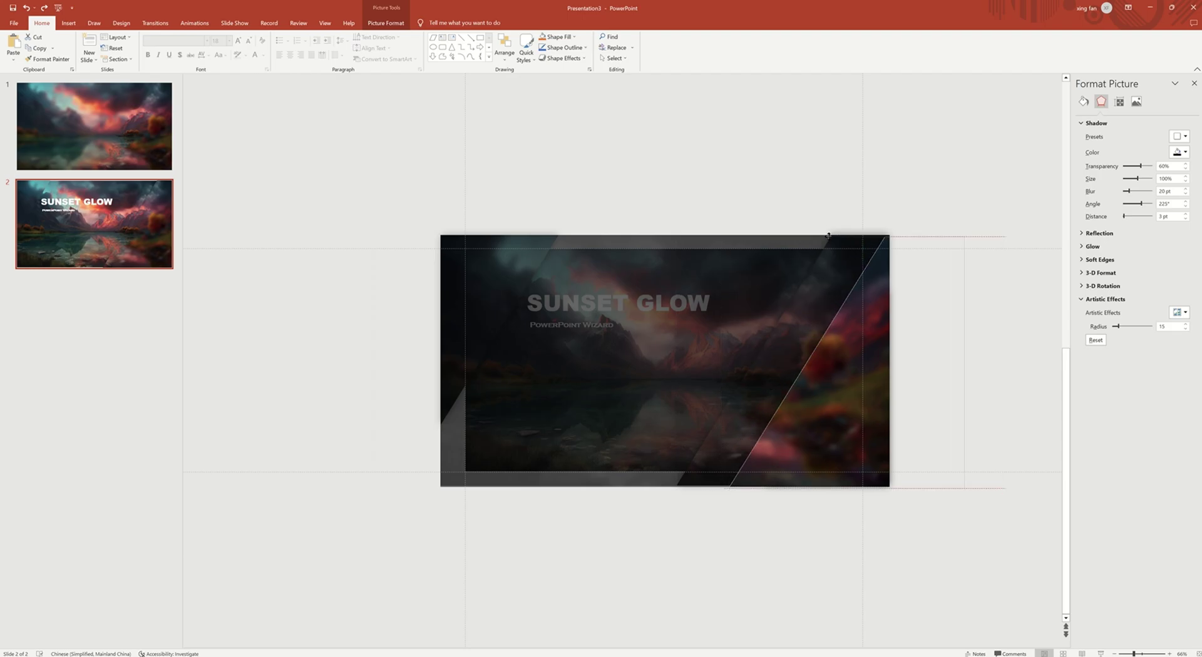
click(1008, 338)
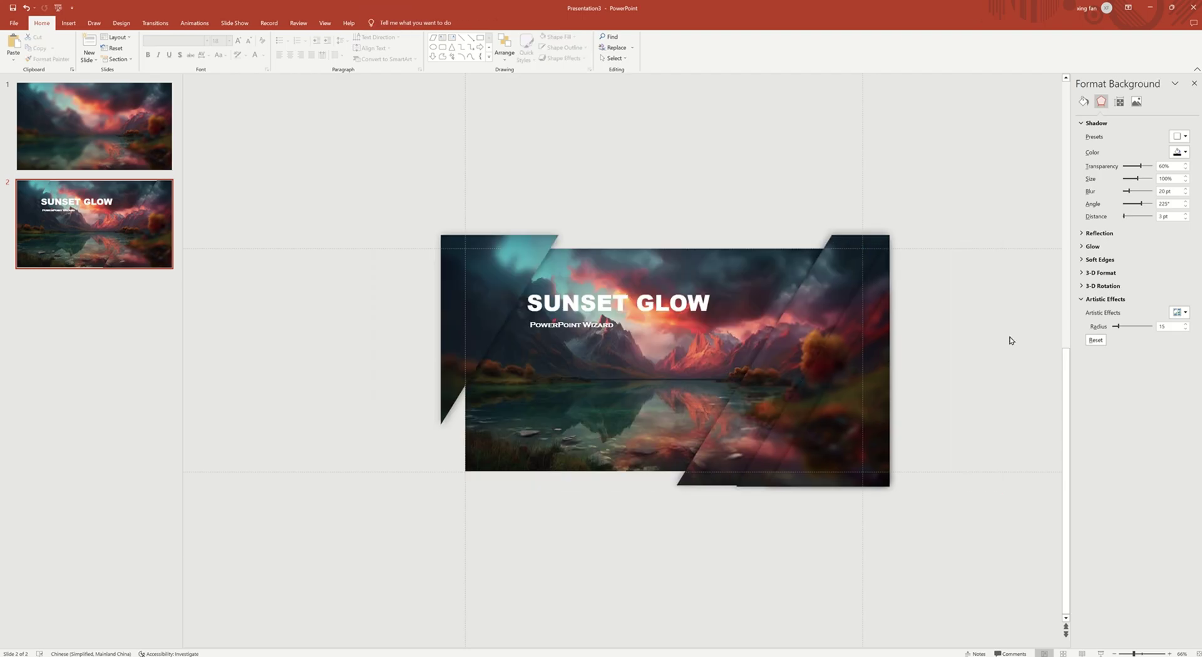
Step: Crop the right panel a third time, leaving only a thin diagonal strip at the right edge
click(845, 428)
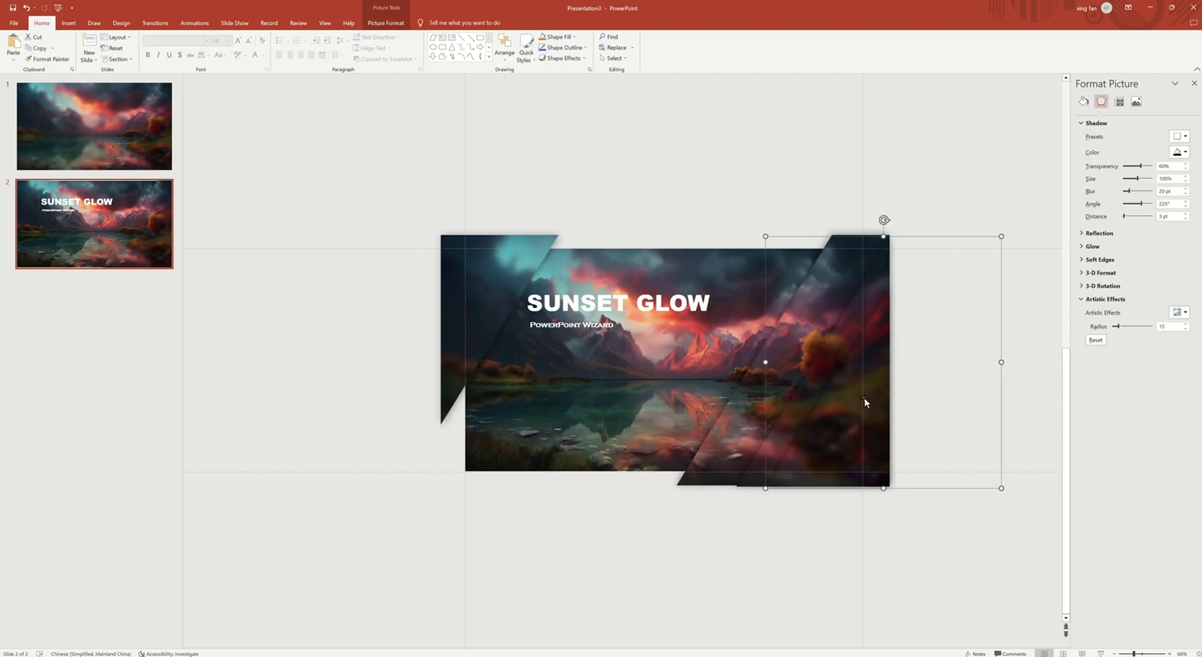
right_click(845, 424)
click(872, 401)
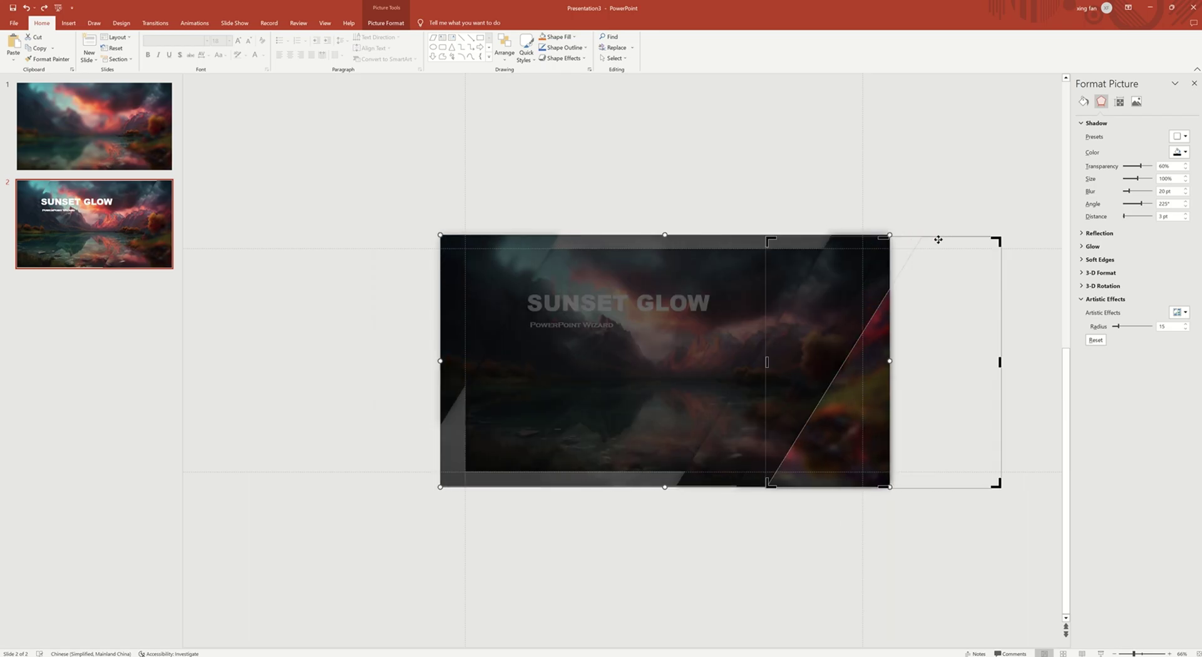
drag(934, 237, 979, 237)
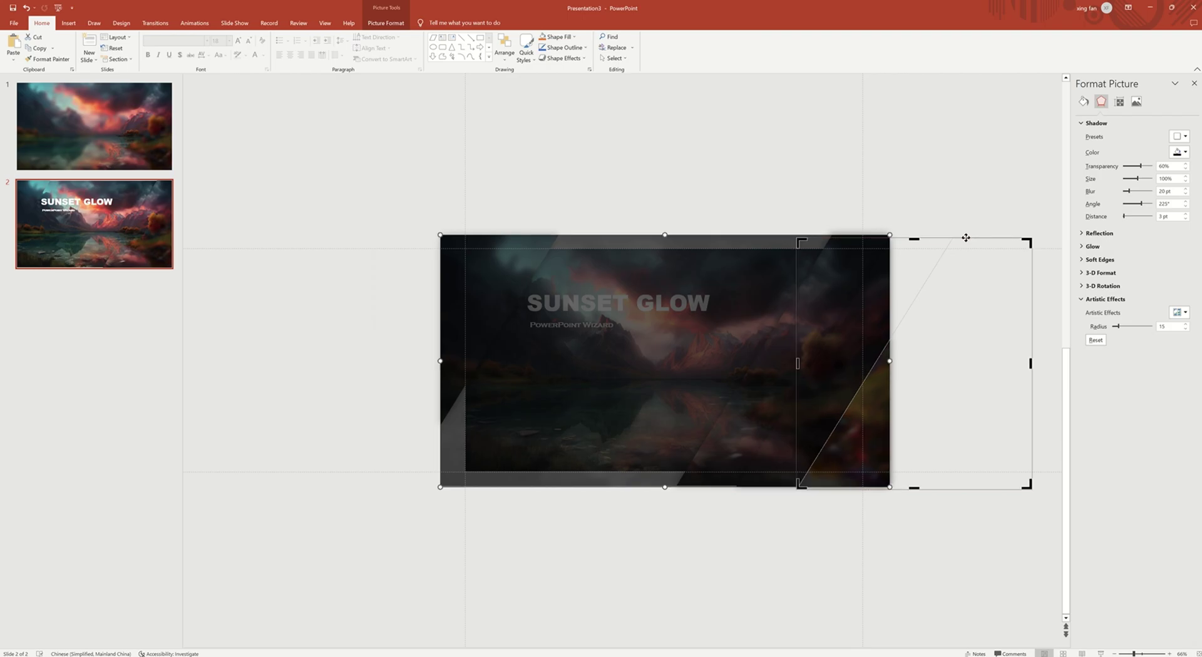
click(842, 197)
click(704, 279)
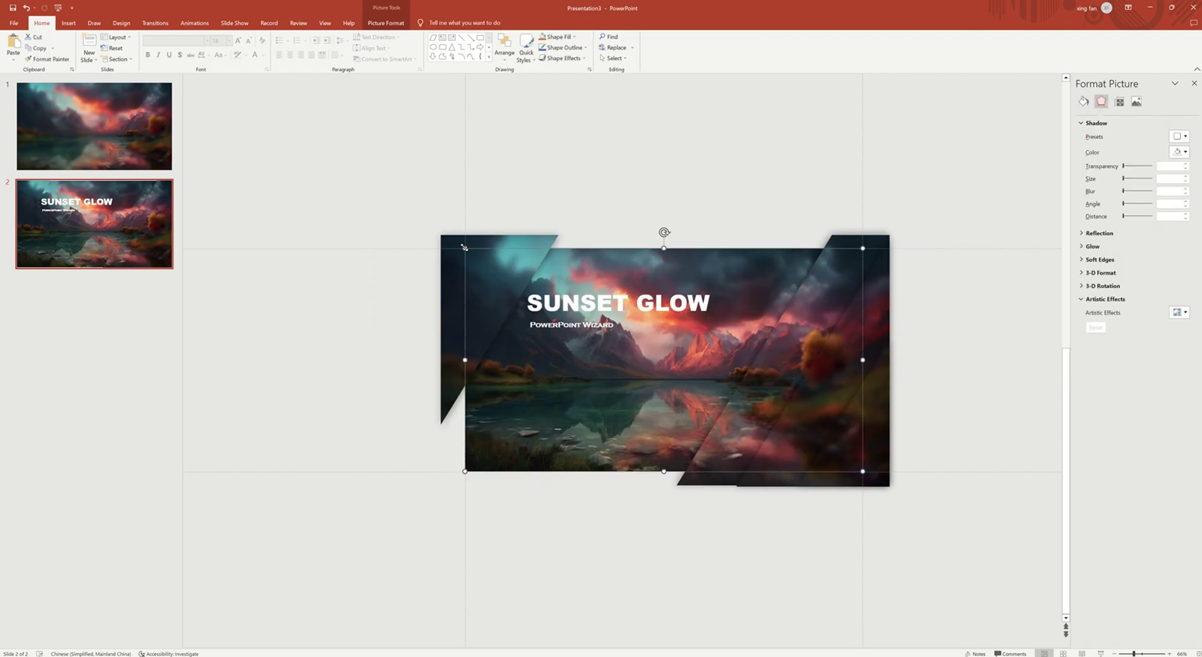
Step: Stretch the landscape photo's top-left and bottom-right corners out to the slide corners
drag(464, 247, 451, 241)
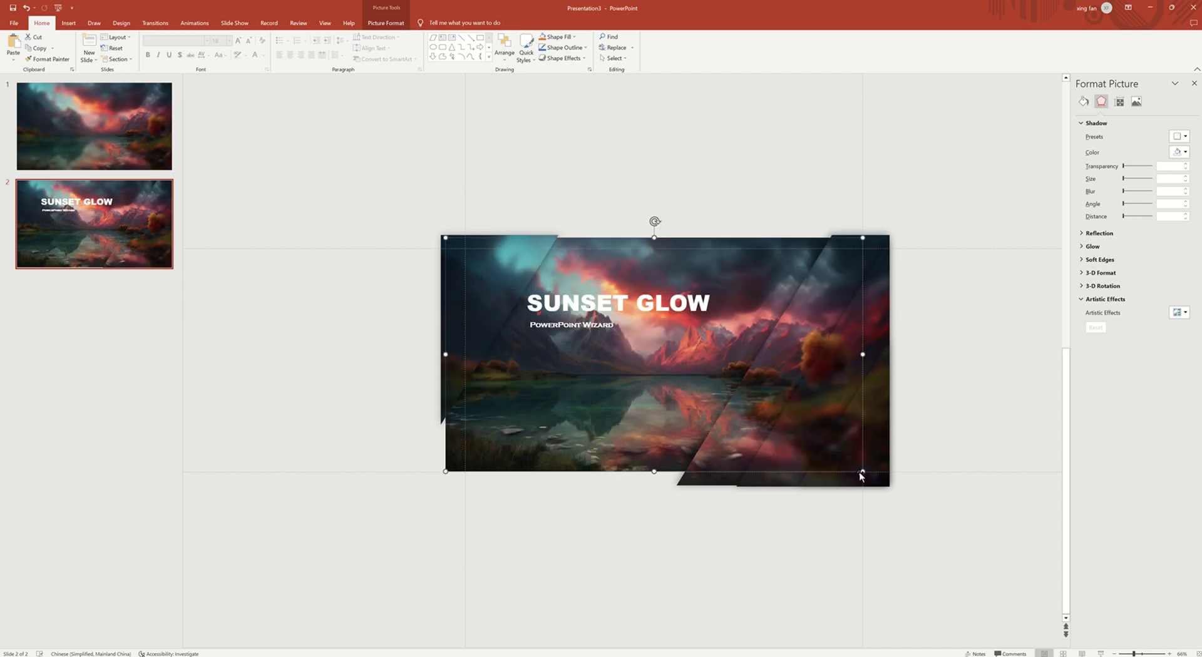
drag(863, 472, 889, 485)
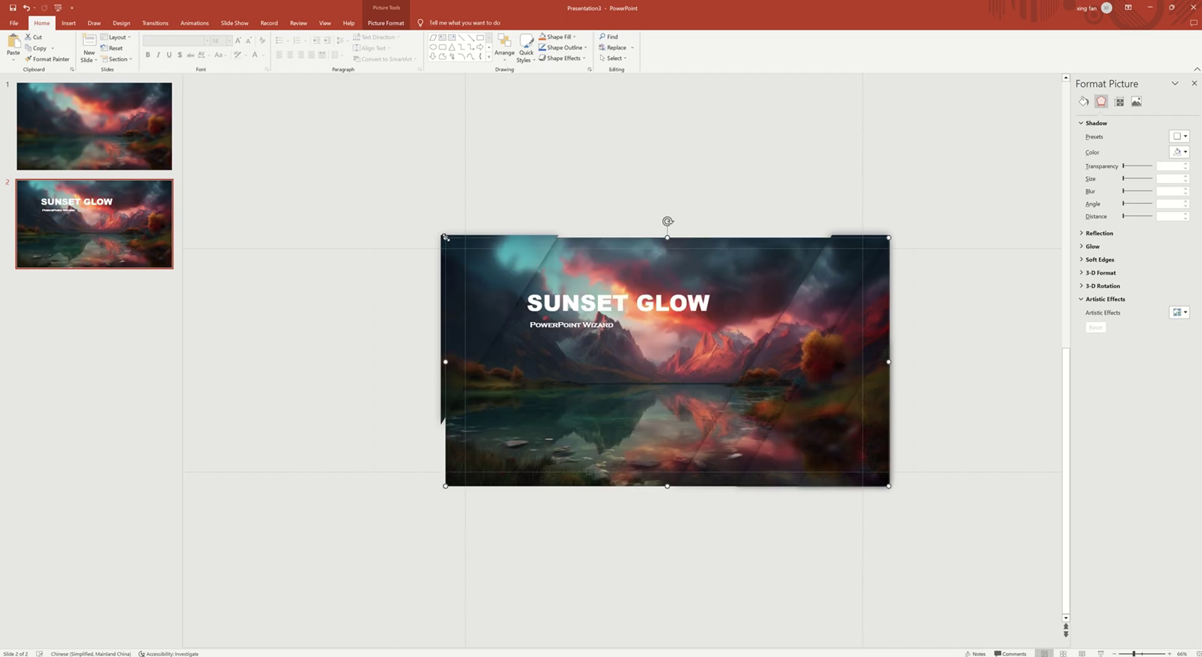
drag(445, 237, 440, 235)
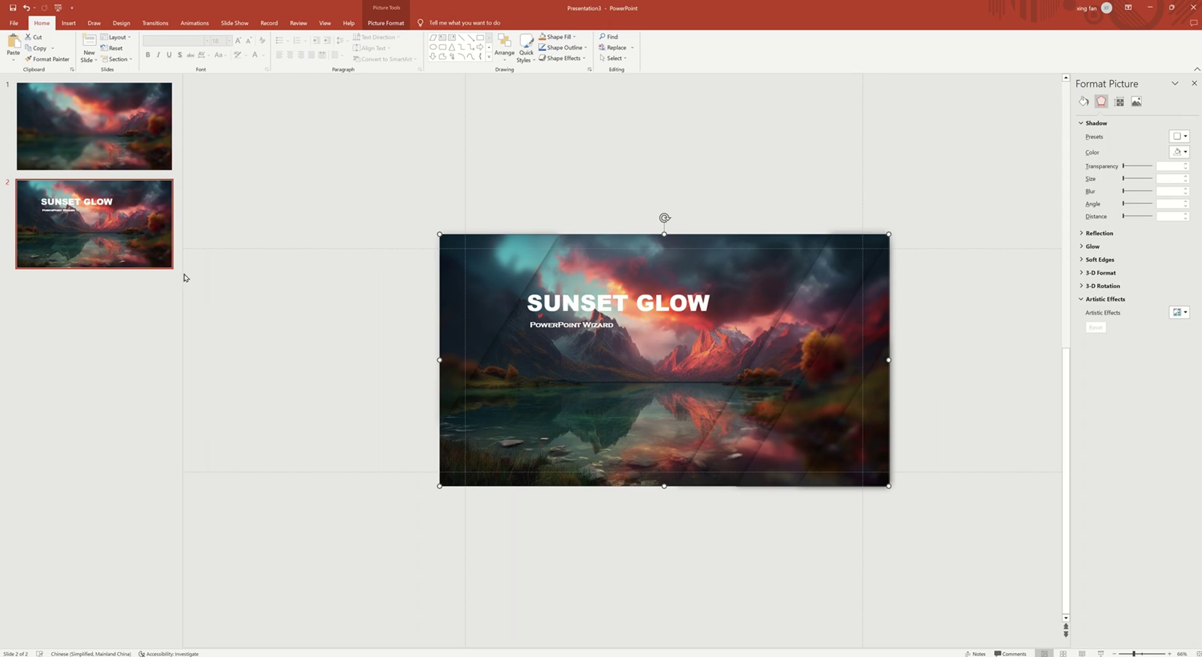
click(106, 206)
Step: Choose Morph from the transition options for slide 2
click(154, 22)
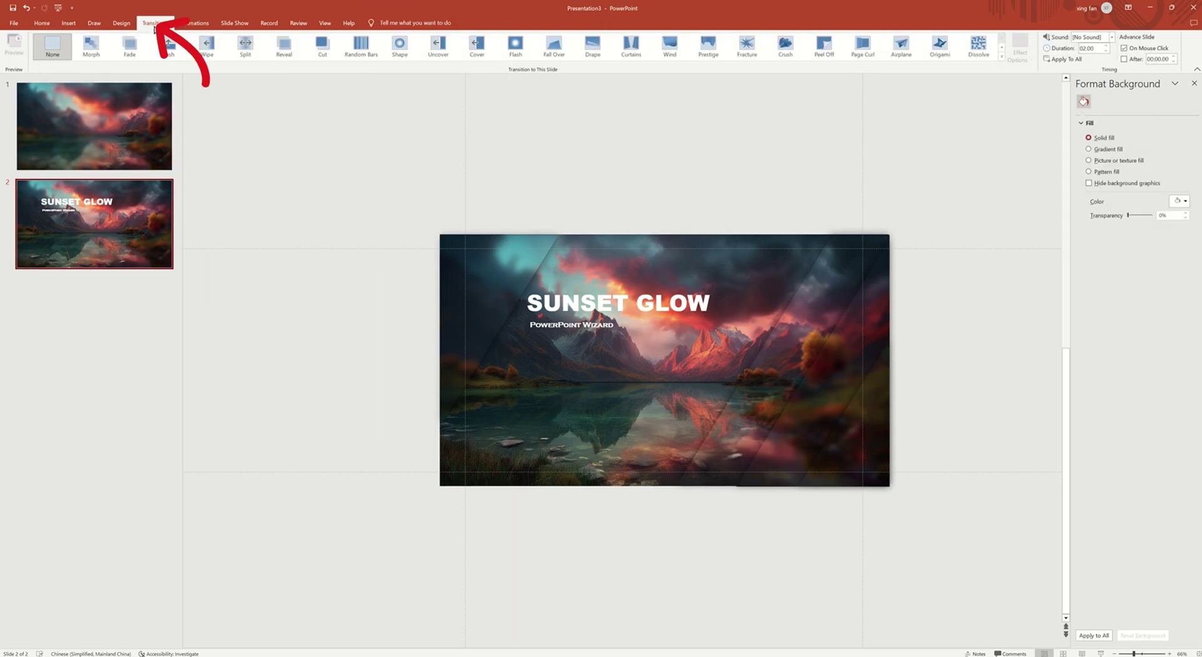
click(92, 50)
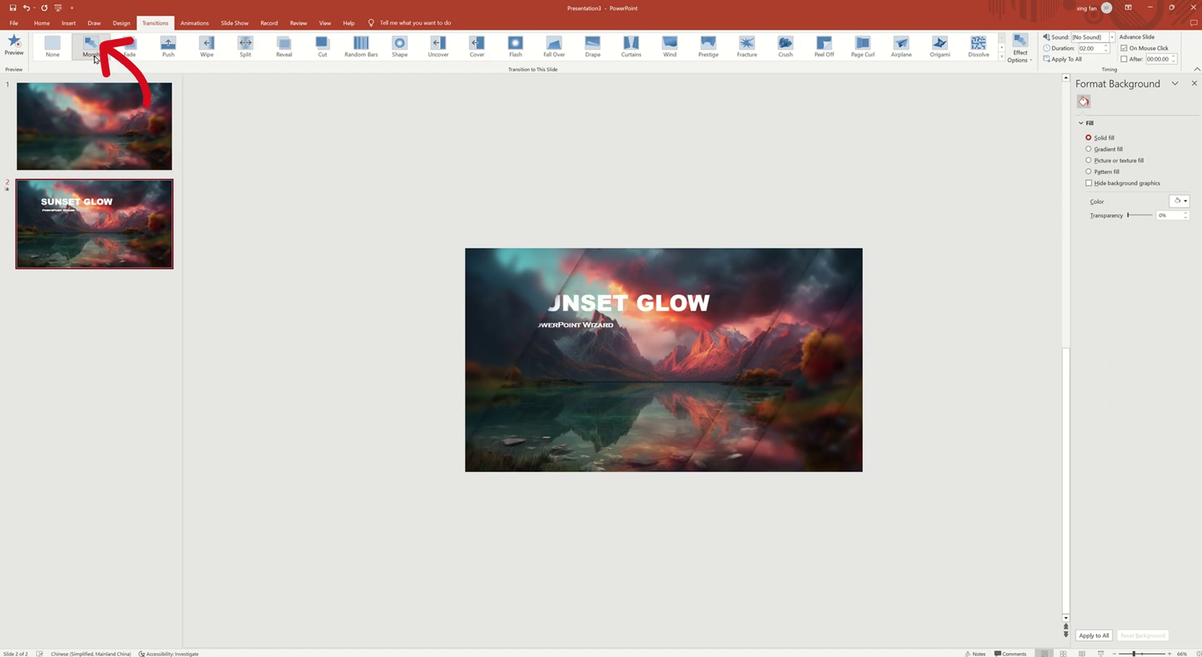